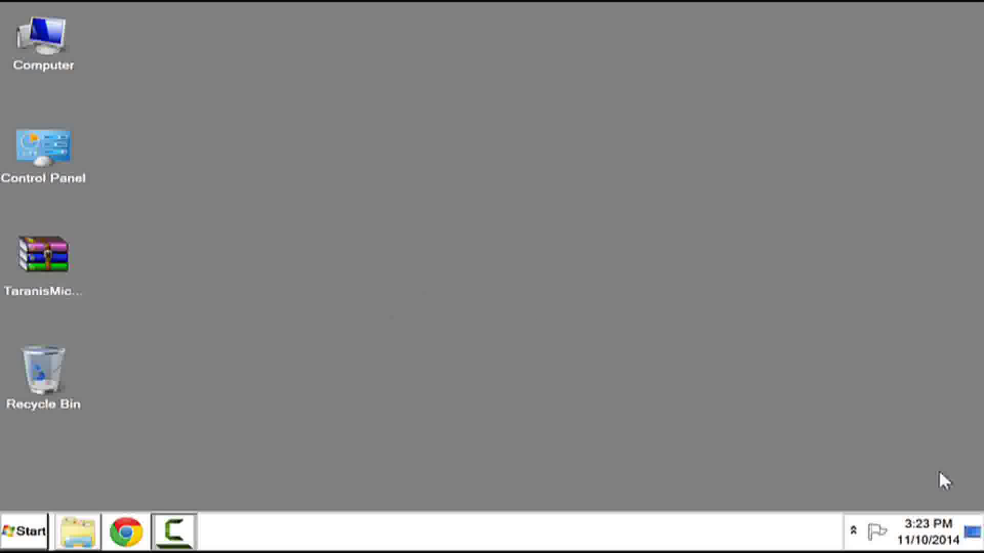
Step: From the OpenTX downloads page, download the Zadig 2.1.0 installer for Windows Vista or later
{"action": "left_click", "coordinate": [134, 542]}
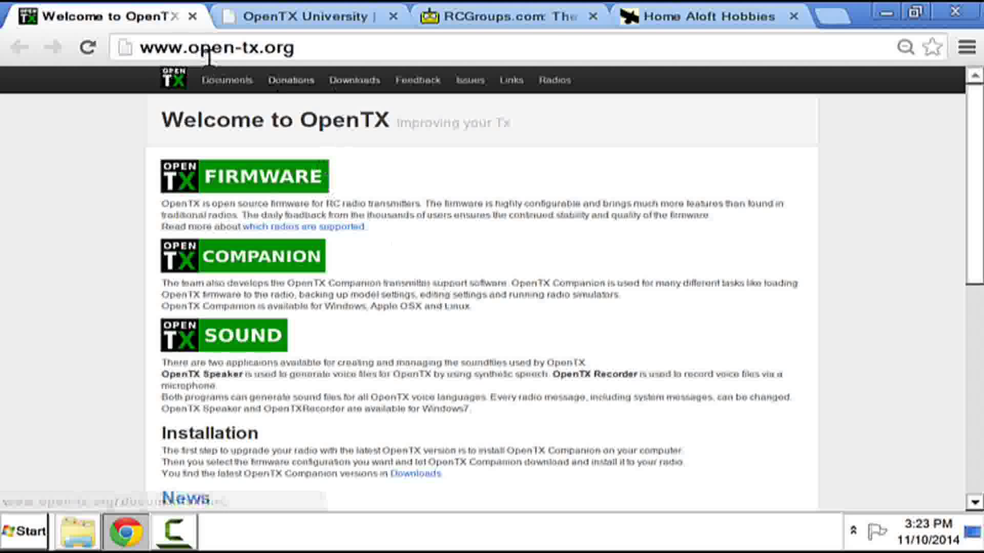
{"action": "left_click", "coordinate": [351, 91]}
{"action": "scroll", "coordinate": [422, 251], "scroll_direction": "down", "scroll_amount": 10}
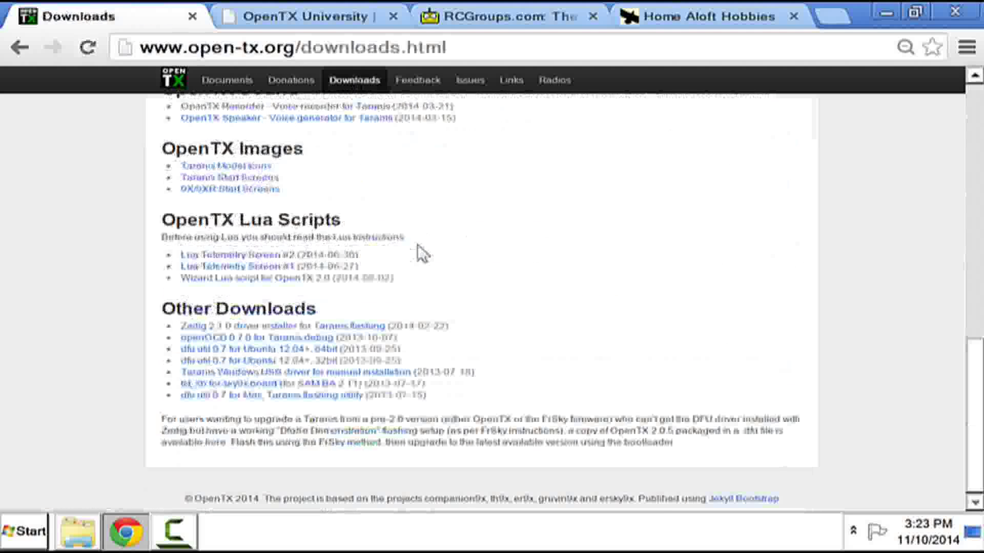
{"action": "left_click", "coordinate": [292, 327]}
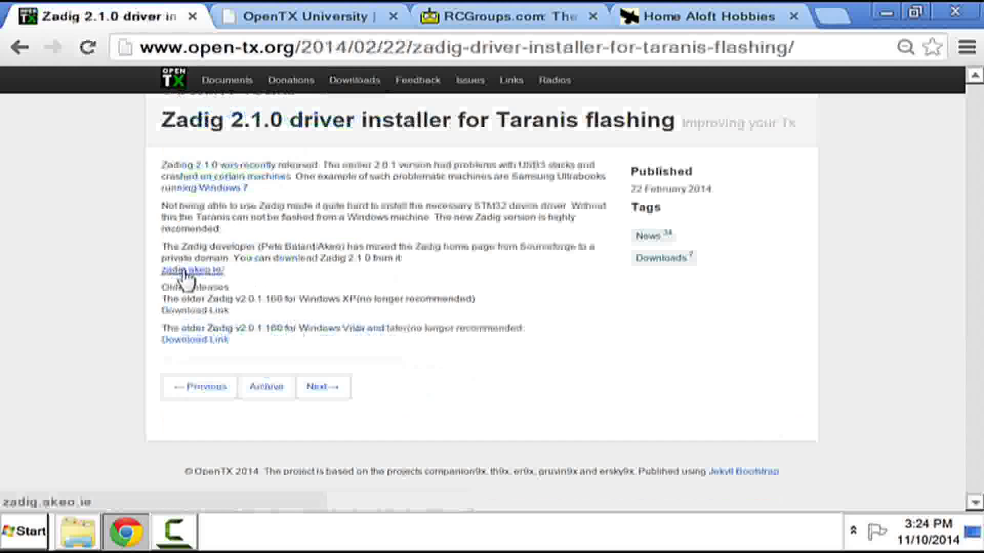
{"action": "left_click", "coordinate": [185, 272]}
{"action": "scroll", "coordinate": [415, 292], "scroll_direction": "down", "scroll_amount": 6}
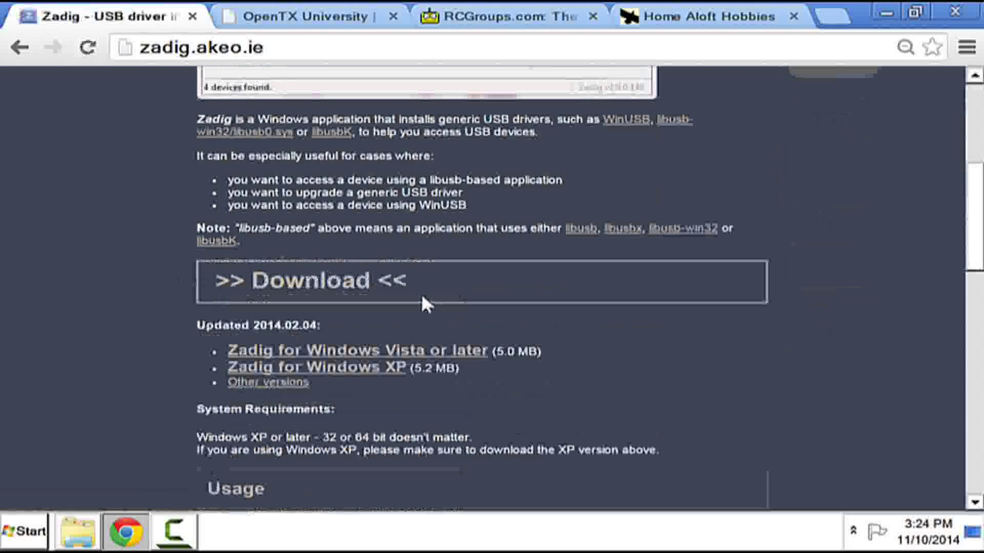
{"action": "left_click", "coordinate": [416, 349]}
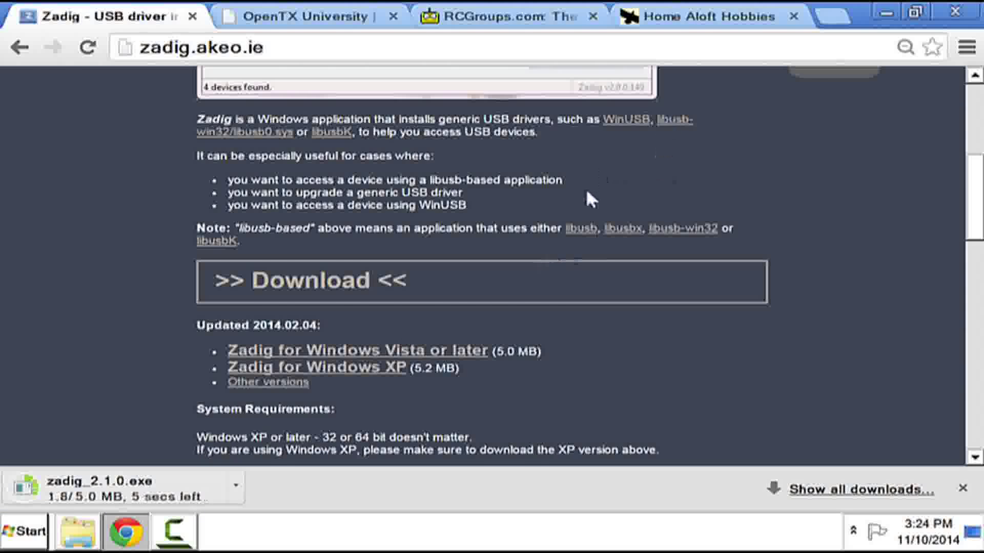
Step: Return to OpenTX downloads and download the Companion 2.0.12 Windows installer
{"action": "scroll", "coordinate": [589, 199], "scroll_direction": "up", "scroll_amount": 2}
{"action": "left_click", "coordinate": [20, 51]}
{"action": "left_click", "coordinate": [20, 51]}
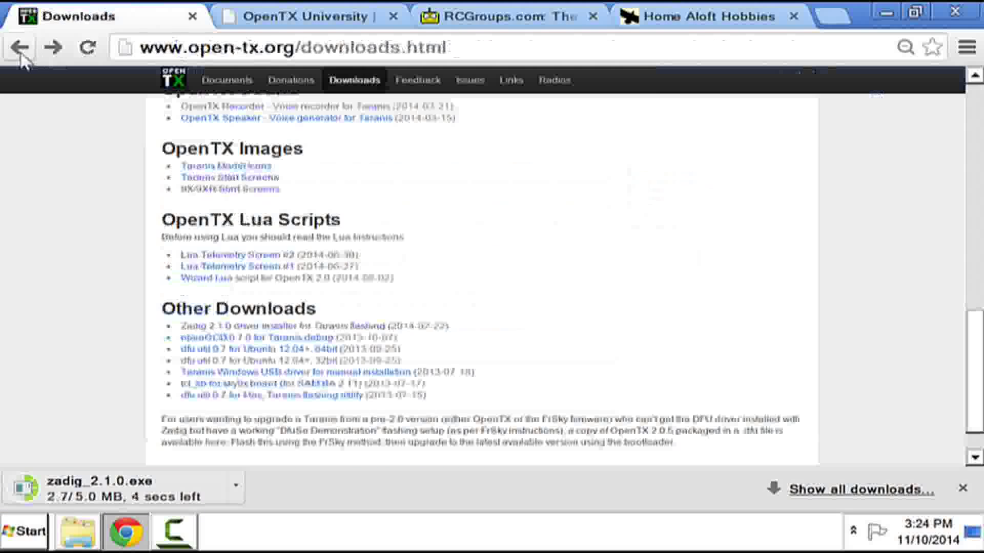
{"action": "left_click", "coordinate": [21, 51]}
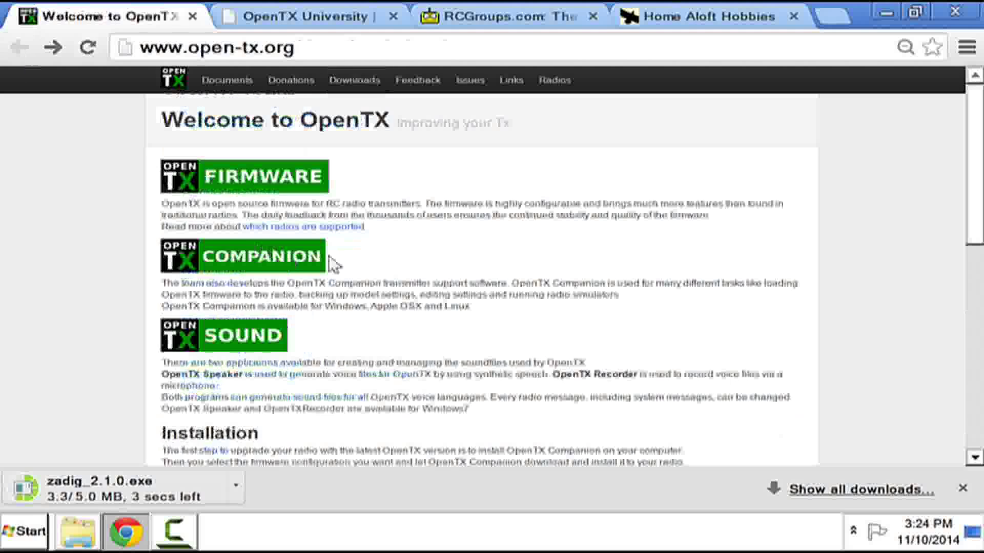
{"action": "scroll", "coordinate": [362, 264], "scroll_direction": "down", "scroll_amount": 5}
{"action": "scroll", "coordinate": [362, 261], "scroll_direction": "up", "scroll_amount": 5}
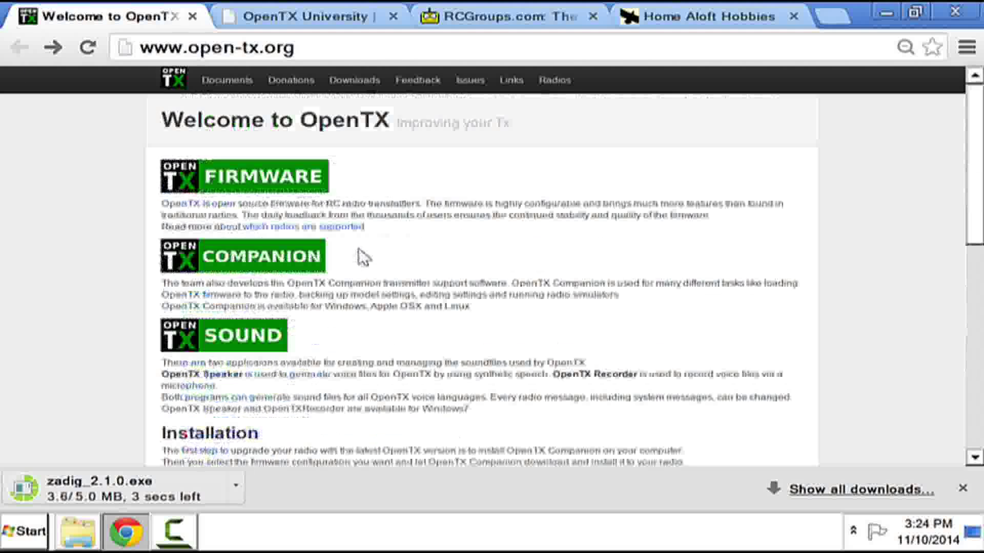
{"action": "left_click", "coordinate": [355, 80]}
{"action": "scroll", "coordinate": [341, 274], "scroll_direction": "down", "scroll_amount": 5}
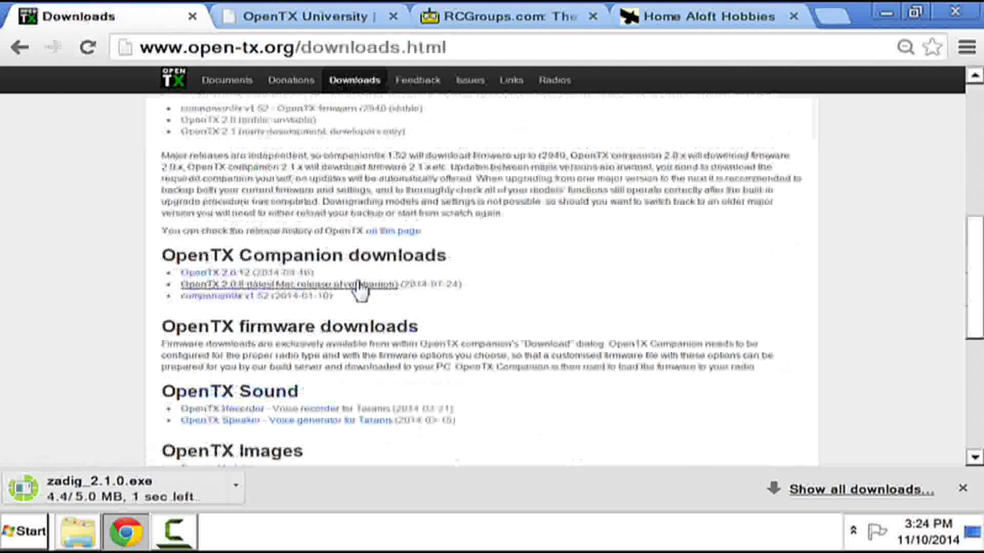
{"action": "left_click", "coordinate": [202, 275]}
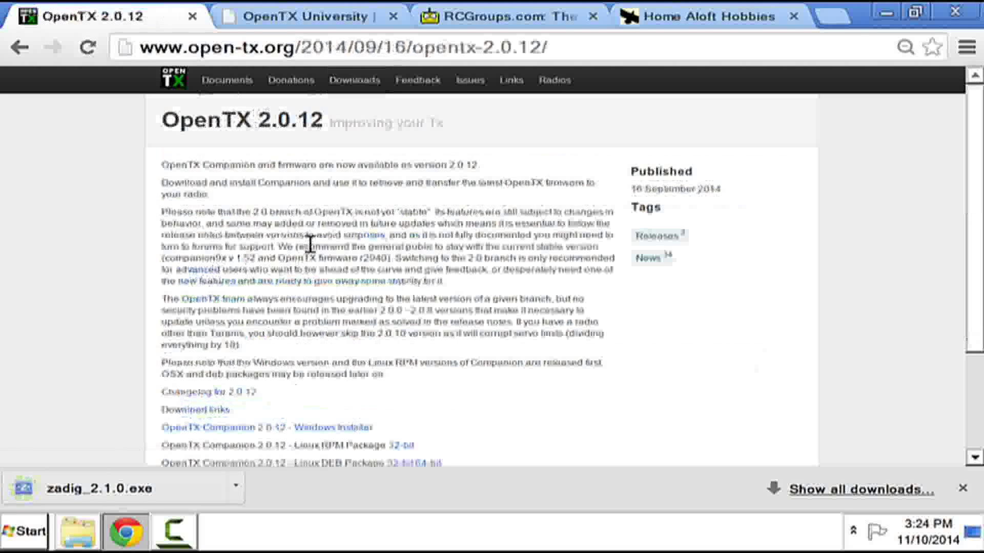
{"action": "scroll", "coordinate": [309, 253], "scroll_direction": "down", "scroll_amount": 3}
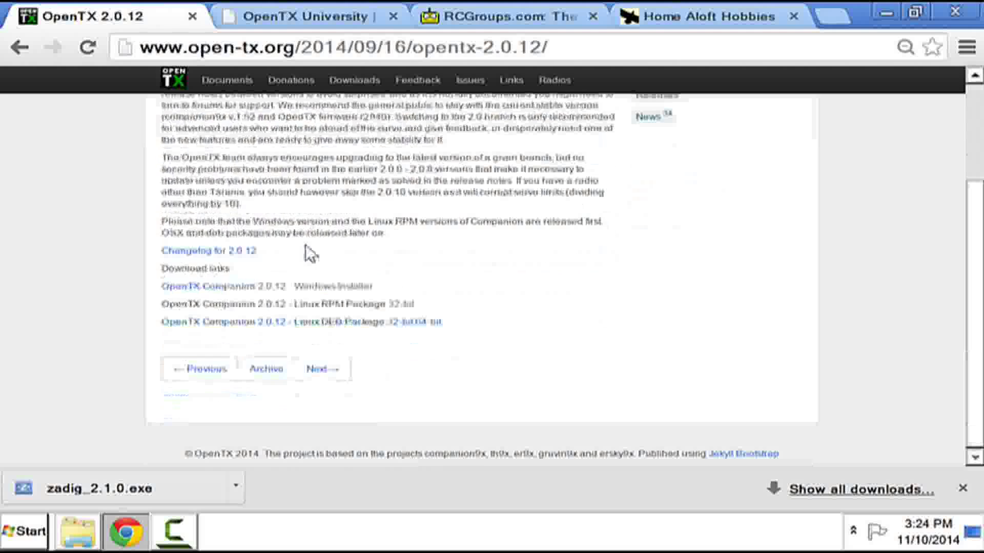
{"action": "left_click", "coordinate": [295, 288]}
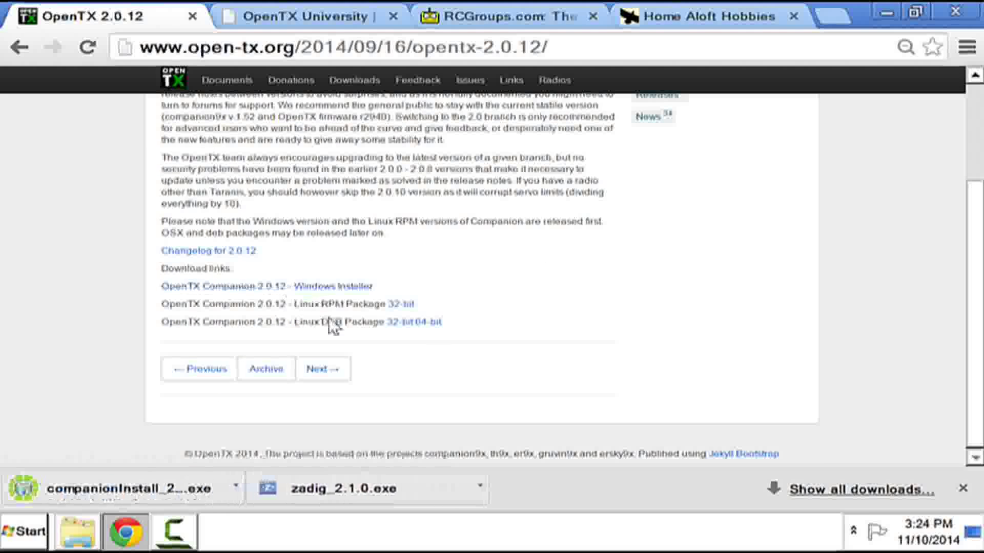
Step: Move companionInstall_2.0.12 and zadig_2.1.0 from the Downloads folder onto the desktop
{"action": "left_click", "coordinate": [838, 492]}
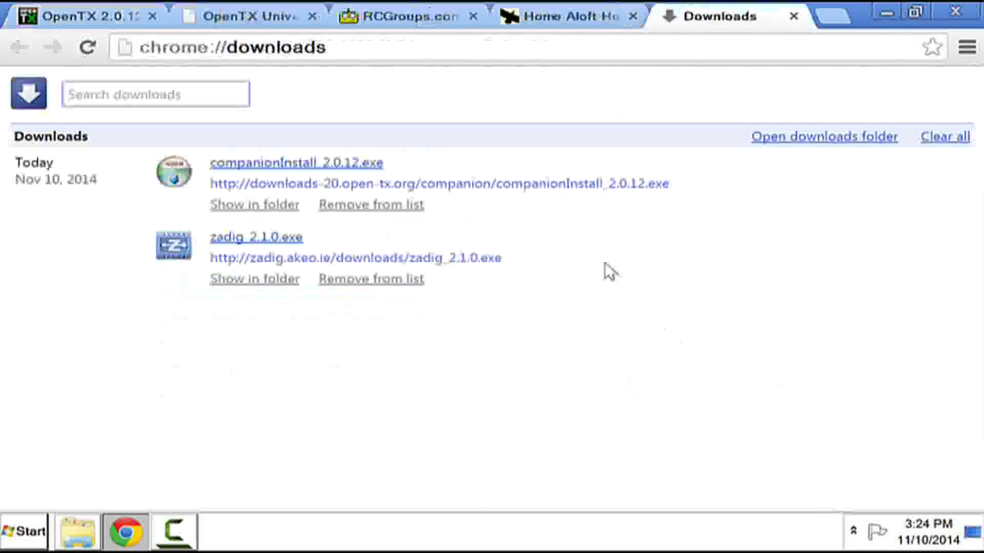
{"action": "left_click", "coordinate": [856, 140]}
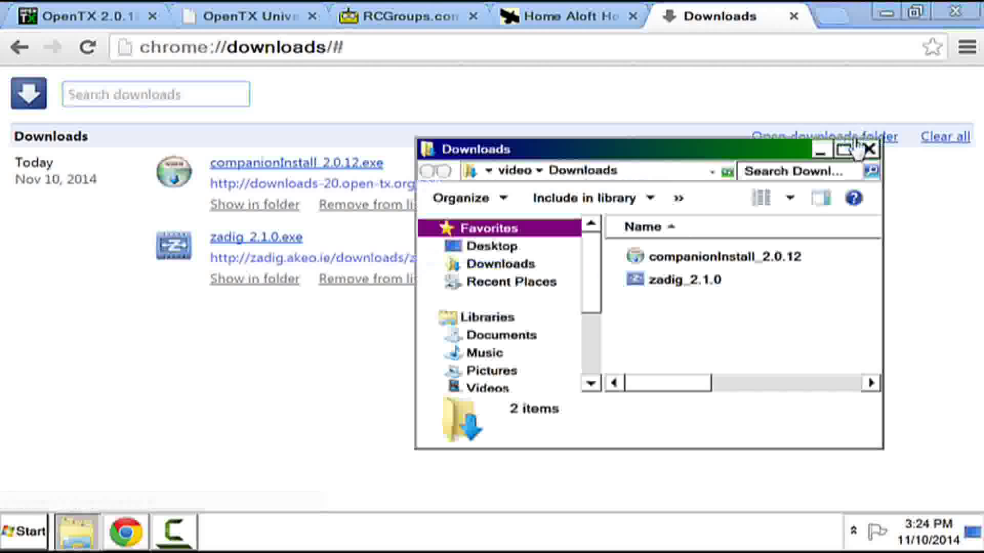
{"action": "left_click", "coordinate": [886, 13]}
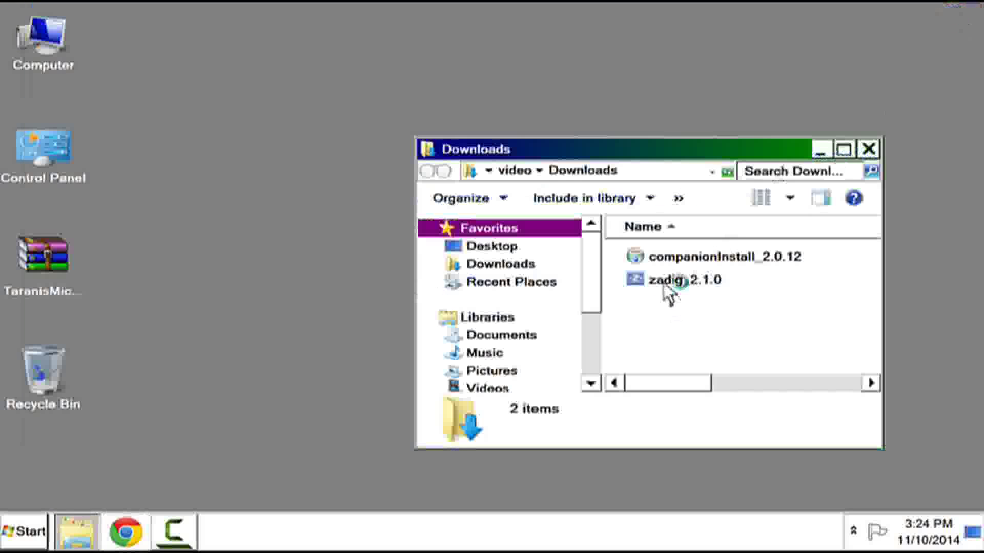
{"action": "left_click_drag", "start_coordinate": [669, 294], "coordinate": [642, 265]}
{"action": "left_click_drag", "start_coordinate": [168, 321], "coordinate": [132, 320]}
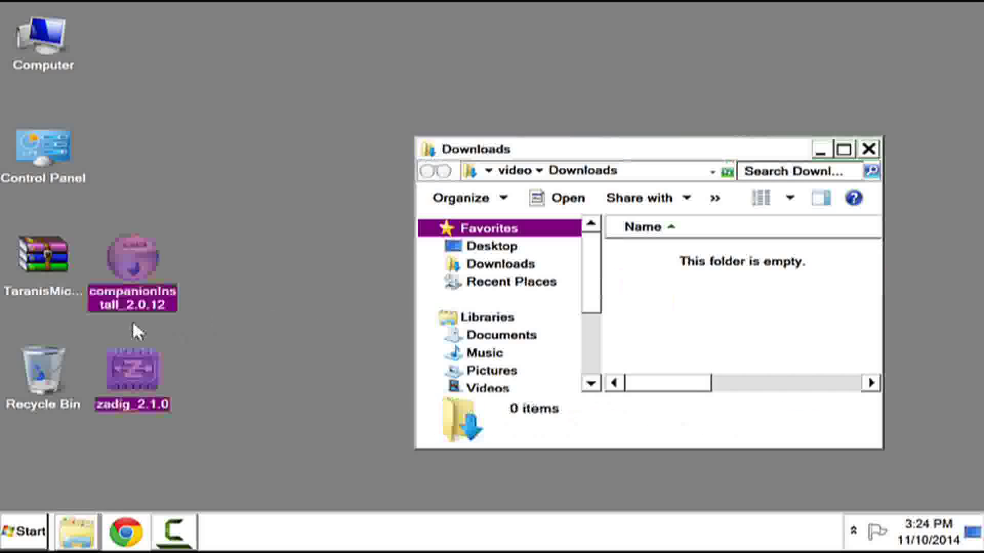
{"action": "left_click", "coordinate": [869, 150]}
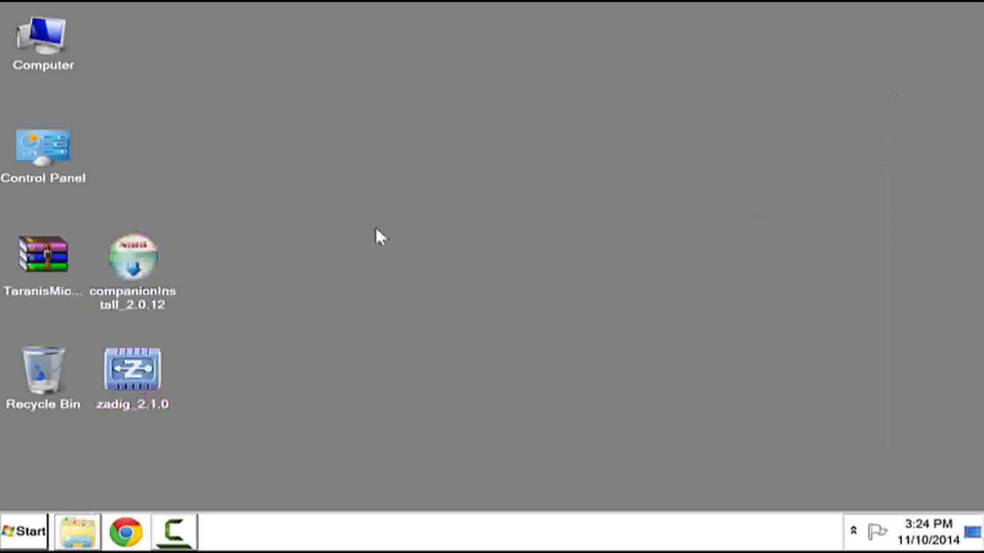
Step: Run companionInstall_2.0.12 with default components, location and Start Menu folder, launching Companion at the end
{"action": "double_click", "coordinate": [136, 262]}
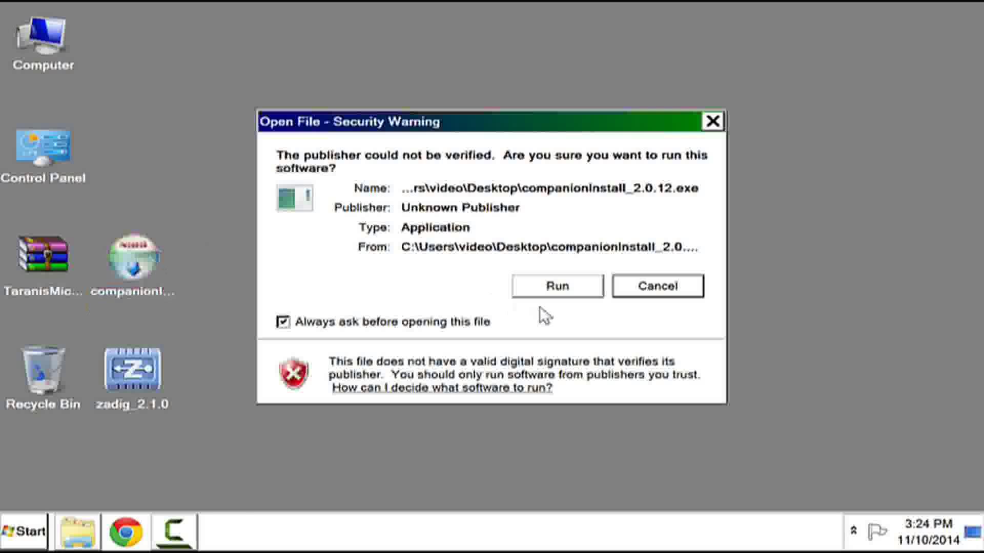
{"action": "left_click", "coordinate": [569, 295]}
{"action": "left_click", "coordinate": [620, 434]}
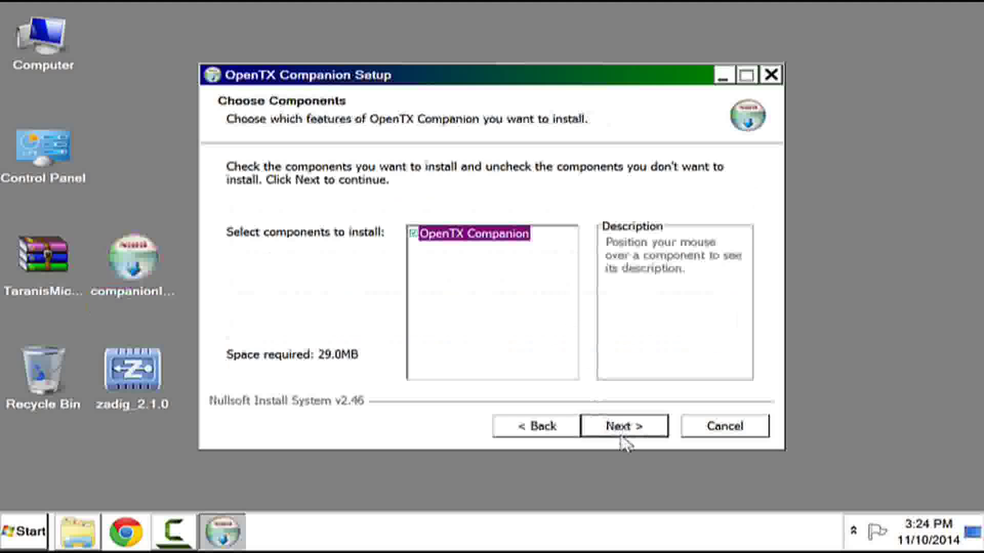
{"action": "left_click", "coordinate": [622, 435]}
{"action": "left_click", "coordinate": [626, 436]}
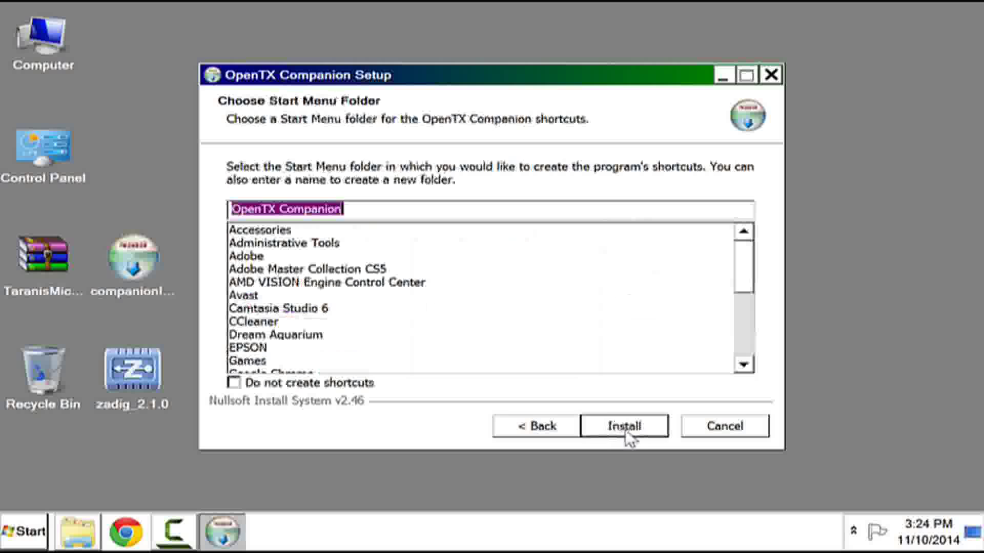
{"action": "left_click", "coordinate": [625, 430]}
{"action": "left_click", "coordinate": [627, 431]}
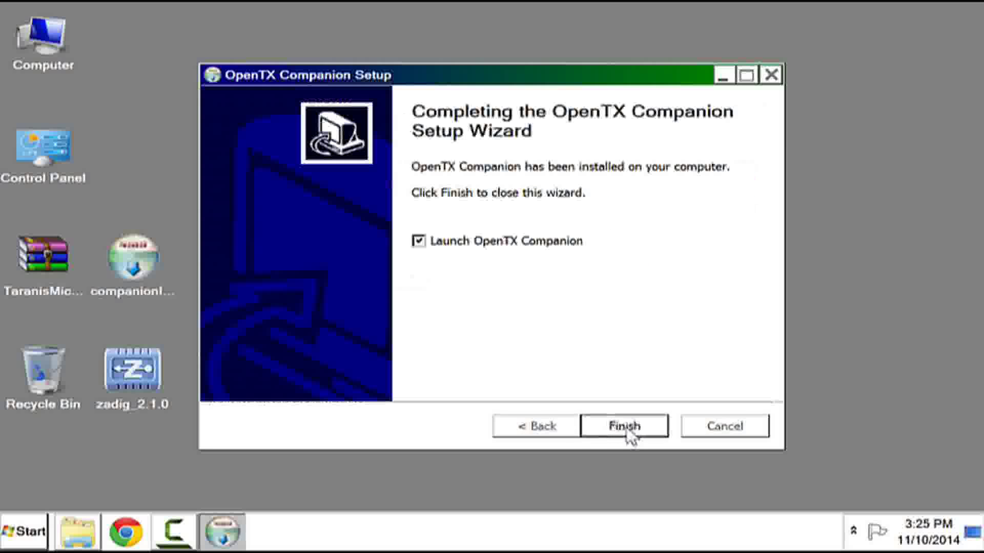
{"action": "left_click", "coordinate": [626, 430]}
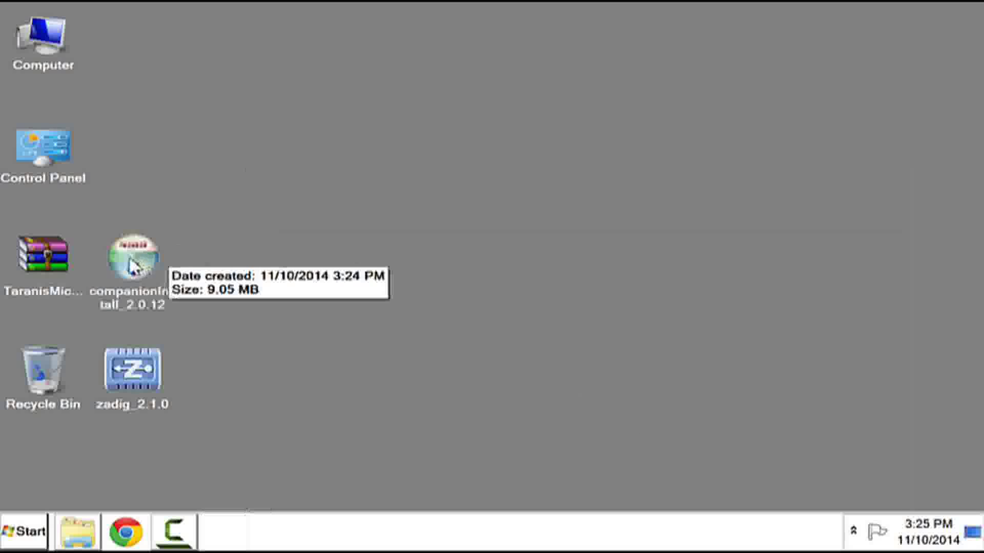
Step: Delete the companionInstall installer from the desktop
{"action": "right_click", "coordinate": [133, 264]}
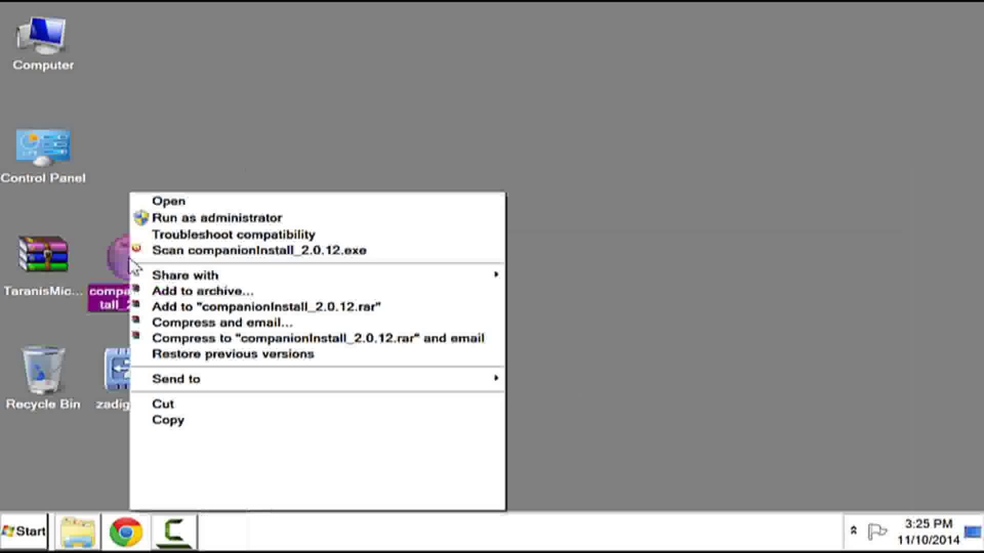
{"action": "left_click", "coordinate": [193, 460]}
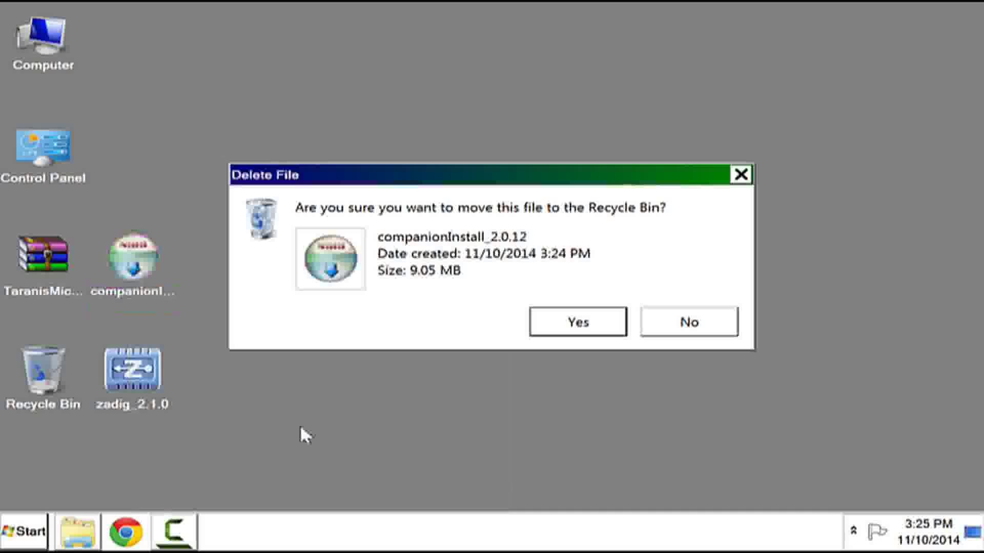
{"action": "left_click", "coordinate": [540, 325]}
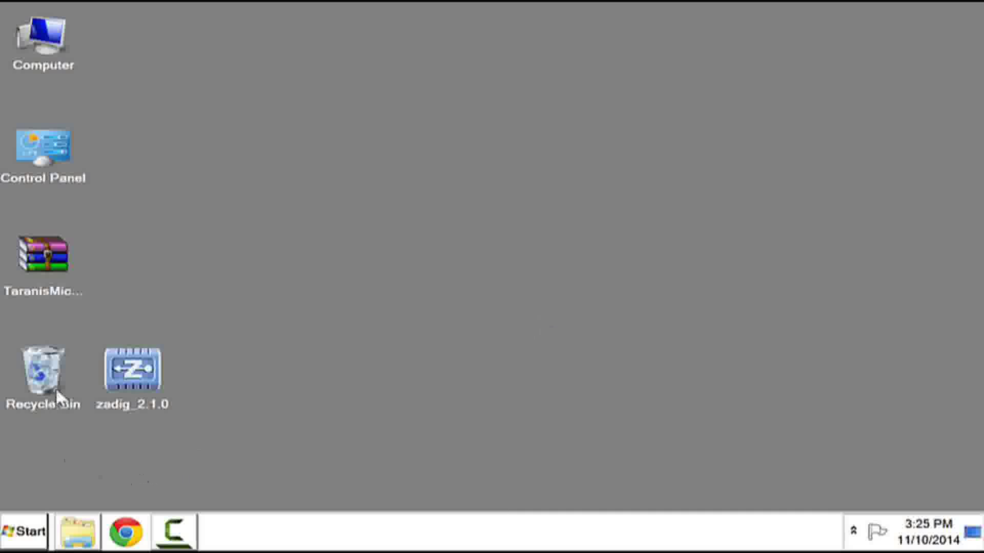
Step: Open Device Manager from Control Panel, then reposition and enlarge it to show all categories
{"action": "double_click", "coordinate": [47, 150]}
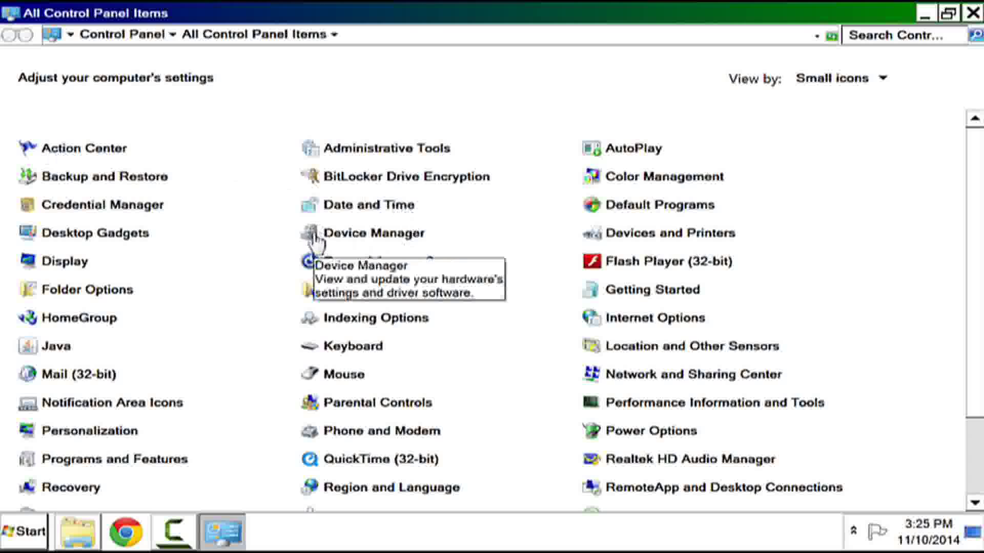
{"action": "left_click", "coordinate": [315, 238]}
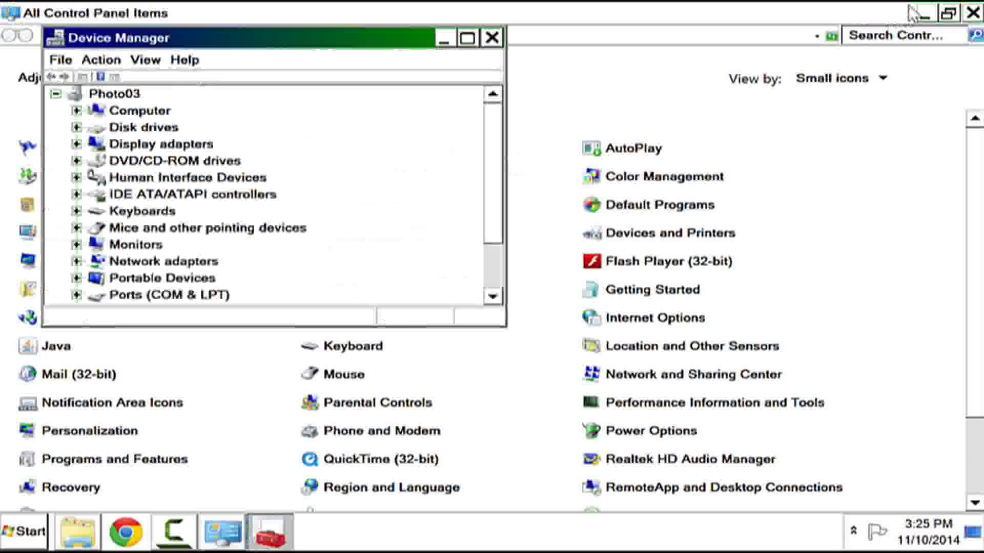
{"action": "left_click", "coordinate": [973, 13]}
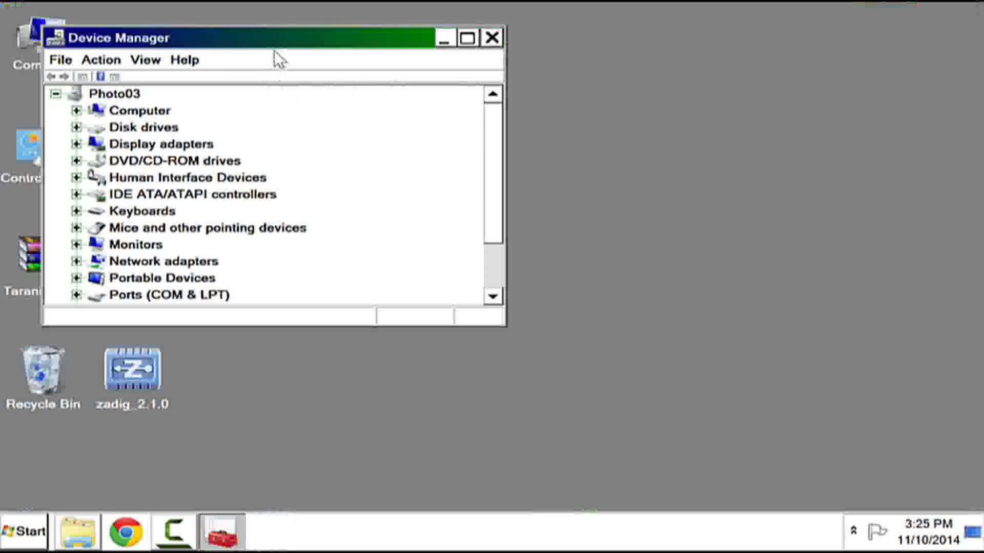
{"action": "left_click_drag", "start_coordinate": [290, 45], "coordinate": [755, 24]}
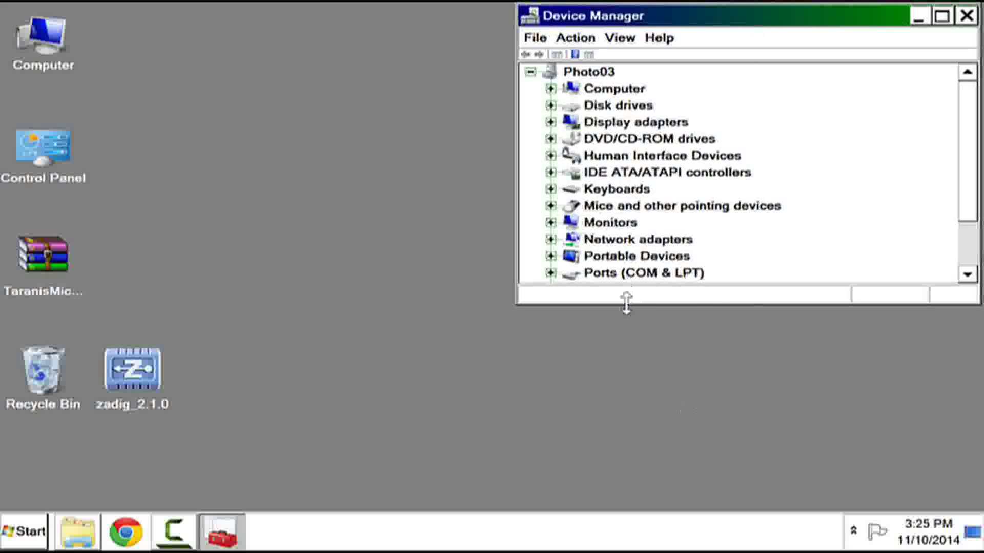
{"action": "left_click_drag", "start_coordinate": [626, 304], "coordinate": [656, 505]}
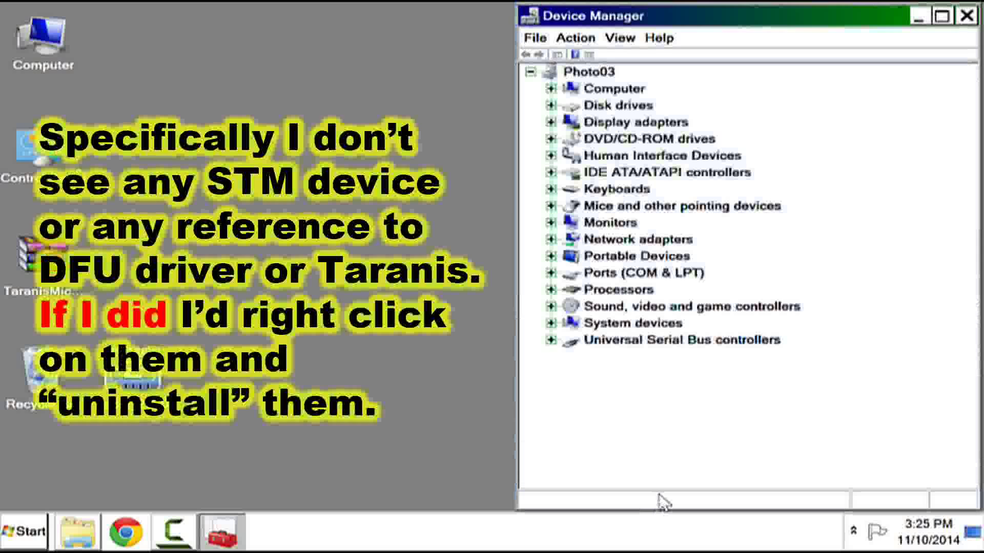
Step: Expand Universal Serial Bus controllers and select the newly installed STM Device in DFU Mode
{"action": "left_click", "coordinate": [552, 340]}
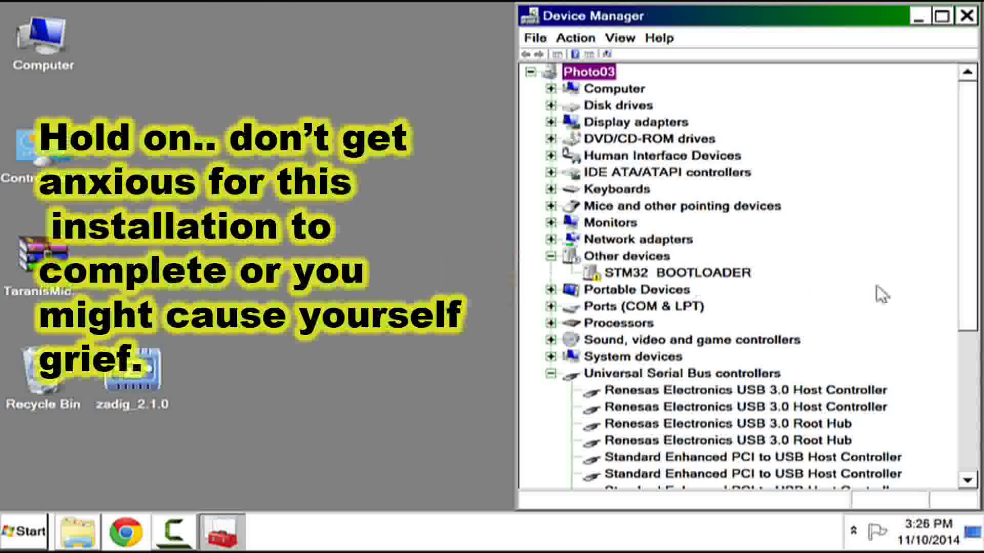
{"action": "left_click_drag", "start_coordinate": [971, 300], "coordinate": [967, 381]}
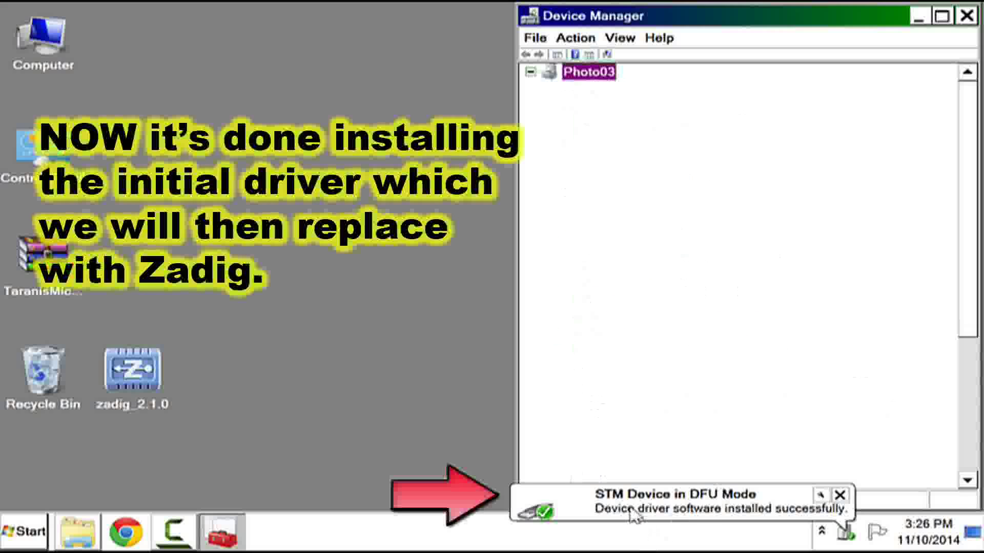
{"action": "left_click", "coordinate": [665, 513]}
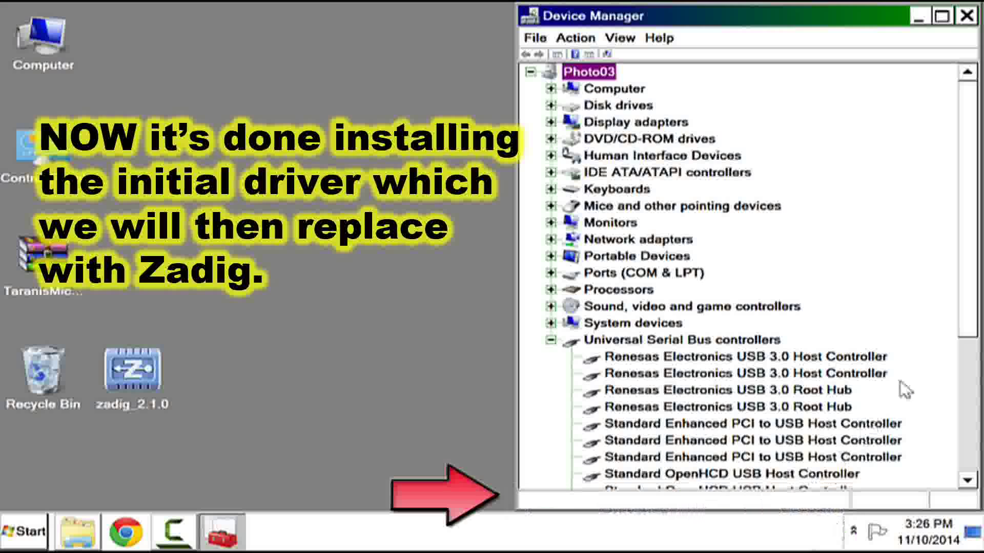
{"action": "left_click_drag", "start_coordinate": [963, 306], "coordinate": [971, 464]}
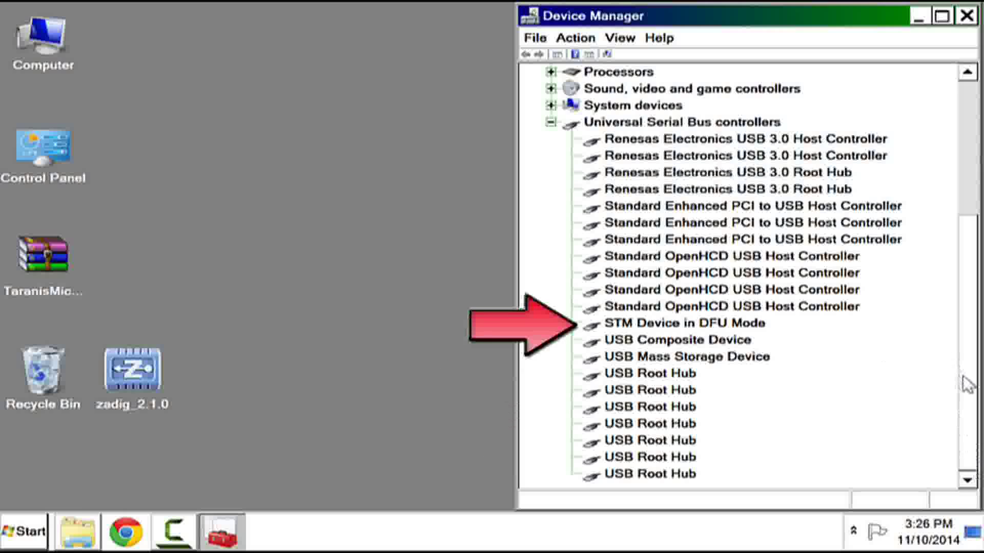
{"action": "left_click", "coordinate": [657, 328]}
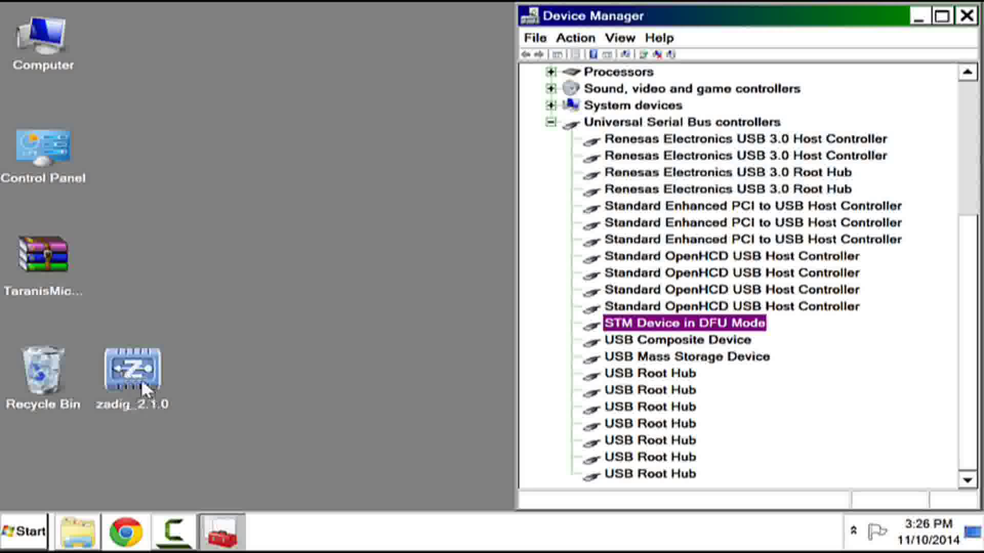
Step: Launch zadig_2.1.0, decline update checks, and enable List All Devices
{"action": "double_click", "coordinate": [127, 367]}
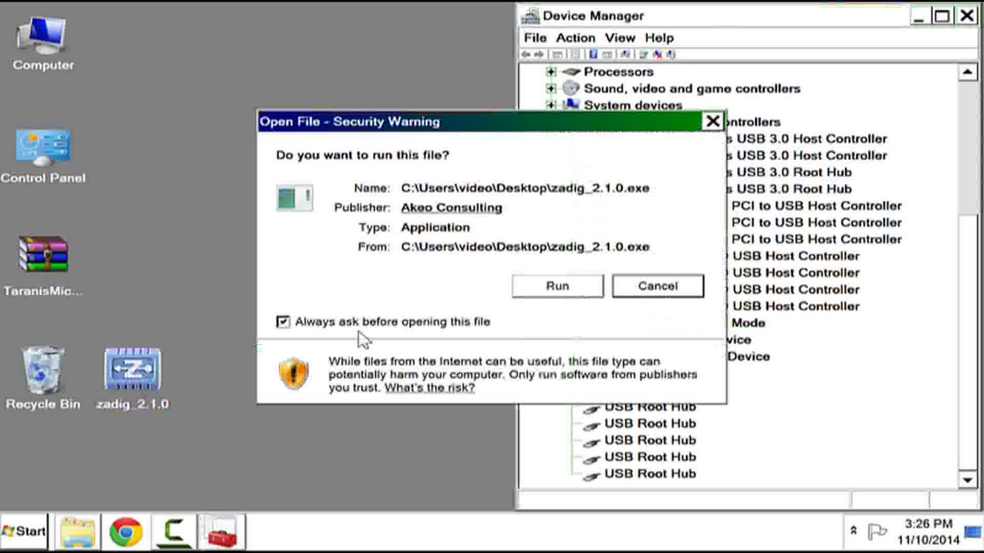
{"action": "left_click", "coordinate": [552, 293]}
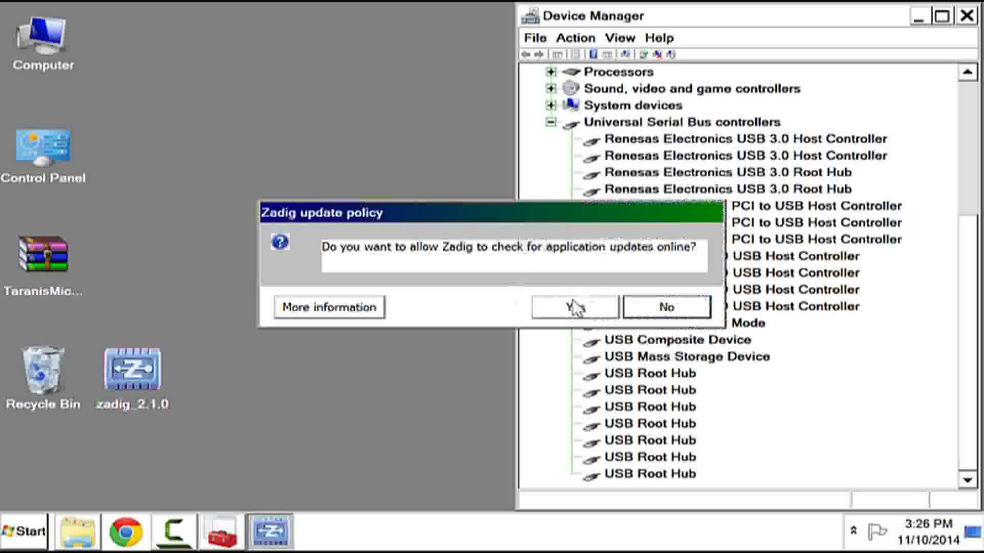
{"action": "left_click", "coordinate": [671, 308]}
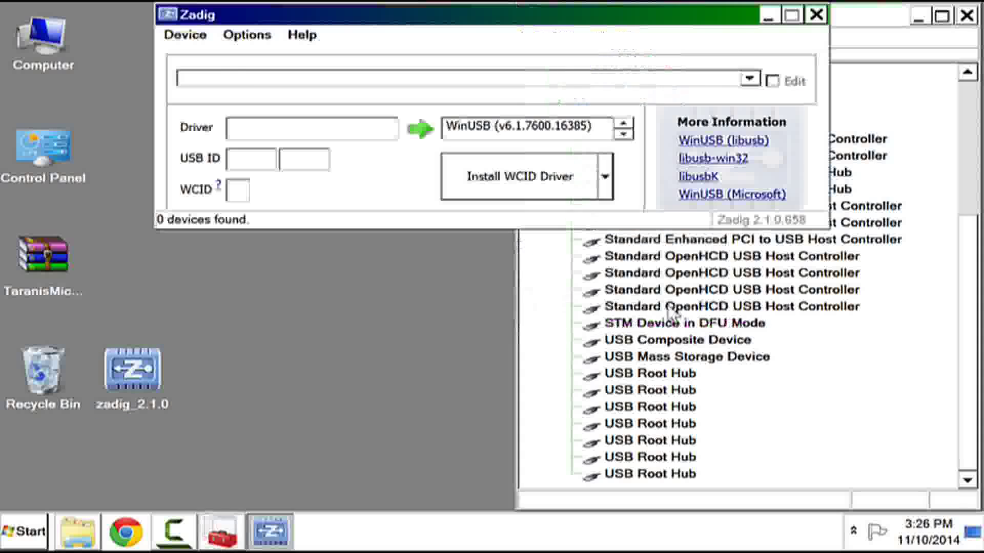
{"action": "left_click", "coordinate": [250, 40]}
{"action": "left_click", "coordinate": [263, 55]}
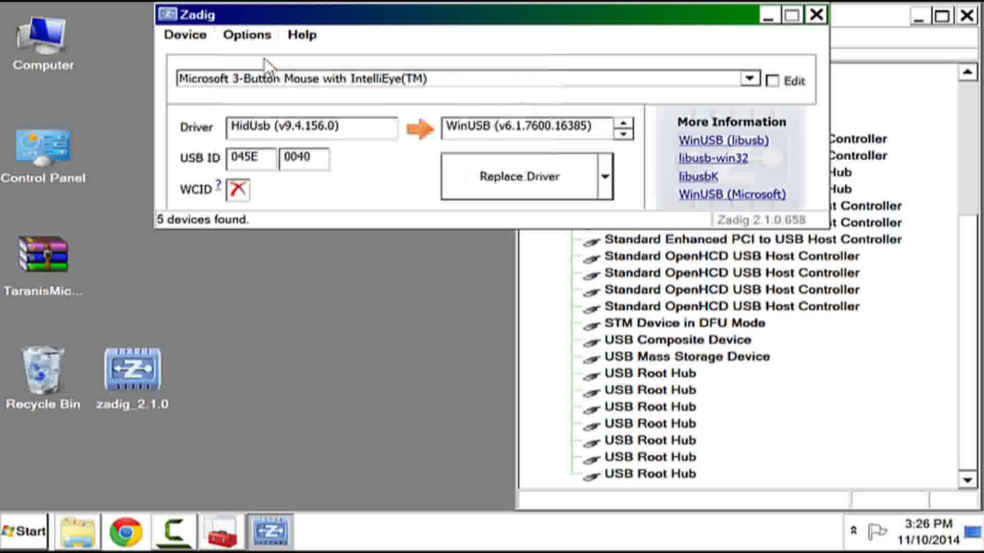
Step: Replace the STM32 BOOTLOADER driver with WinUSB, close Zadig, and delete its desktop file
{"action": "left_click", "coordinate": [749, 79]}
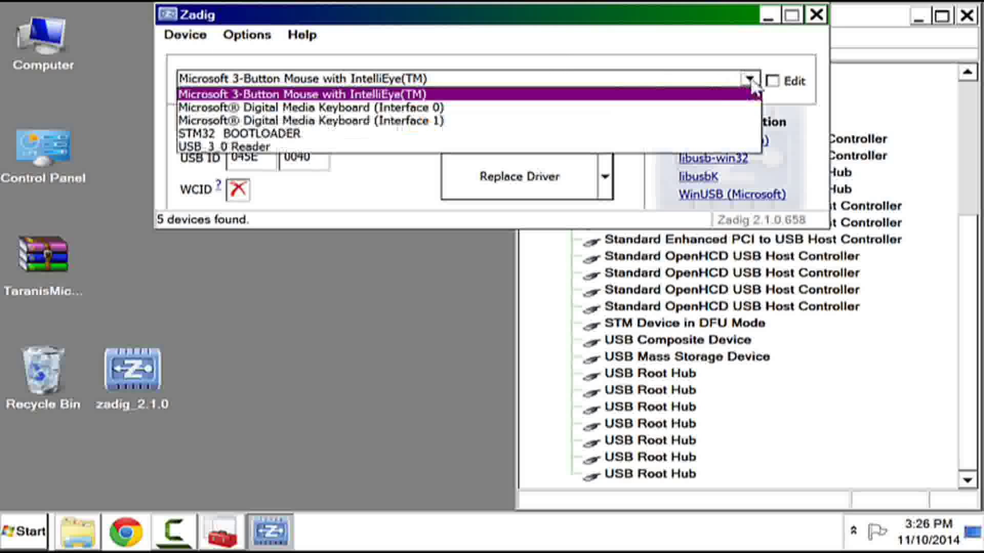
{"action": "left_click", "coordinate": [254, 135]}
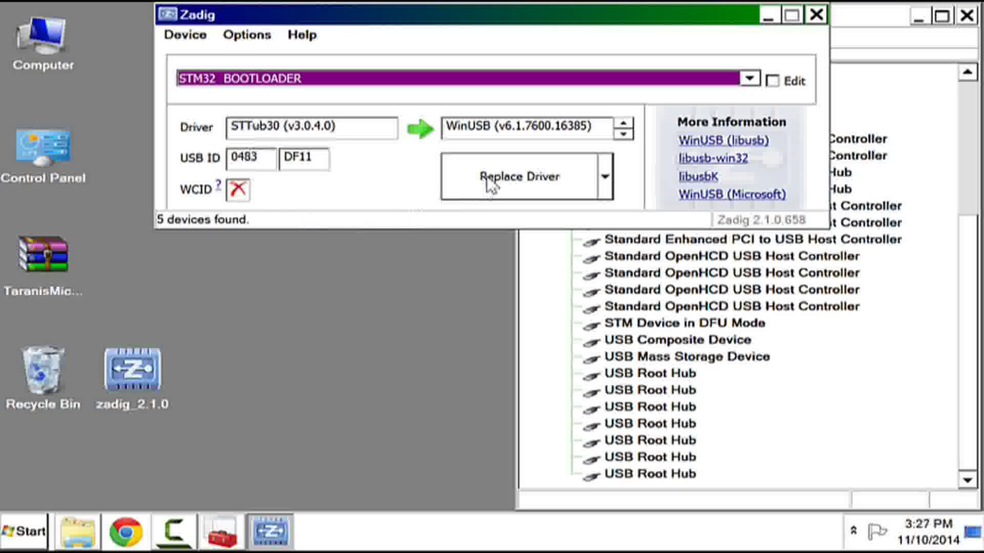
{"action": "left_click", "coordinate": [518, 180]}
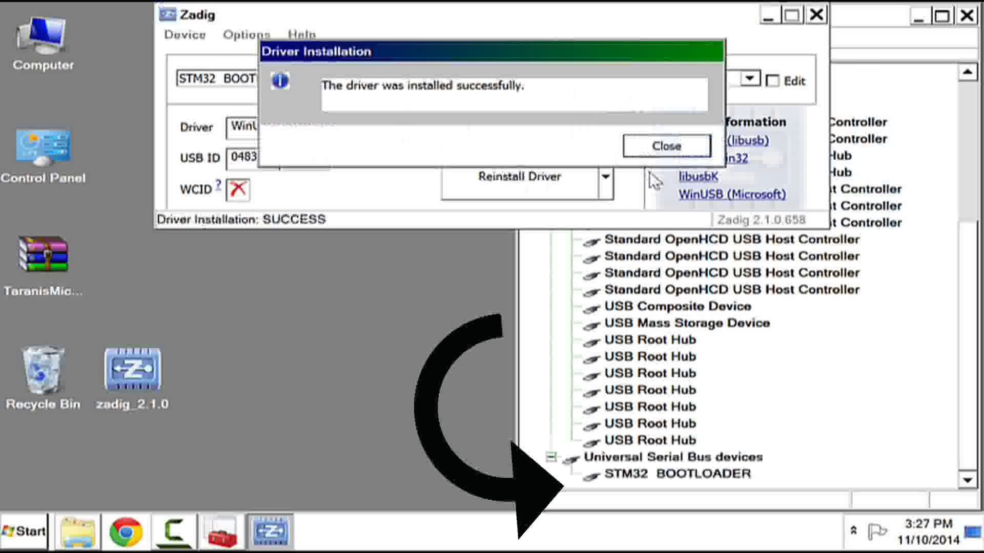
{"action": "left_click", "coordinate": [668, 151]}
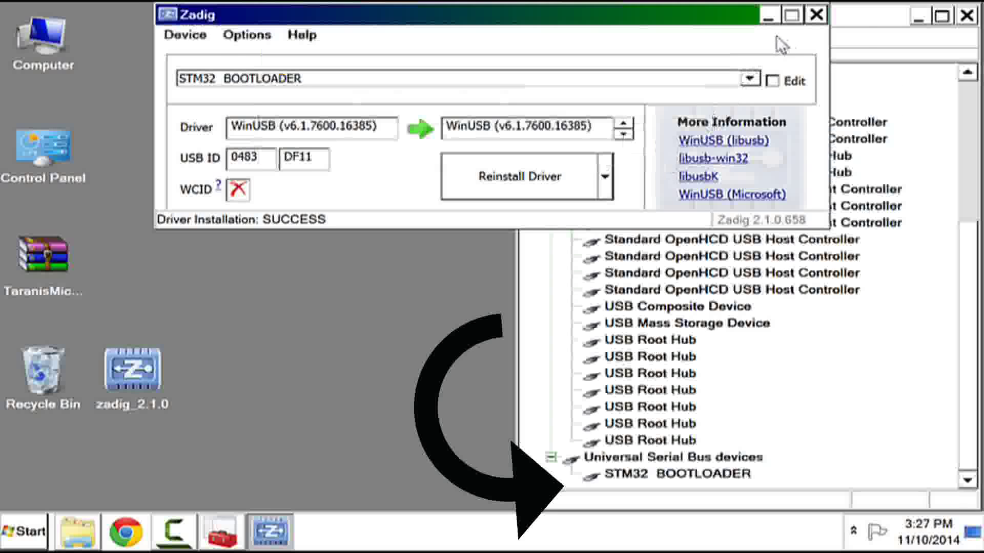
{"action": "left_click", "coordinate": [816, 15]}
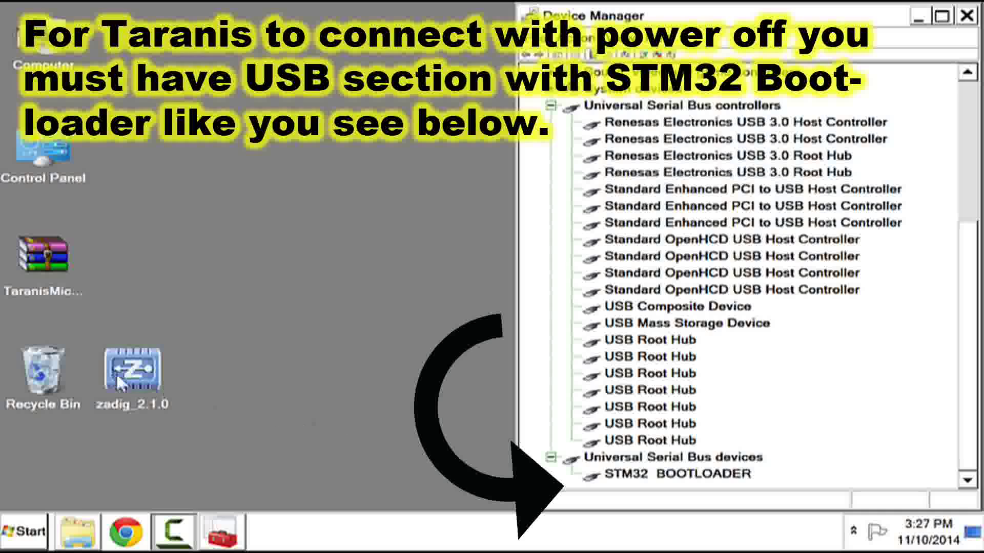
{"action": "left_click_drag", "start_coordinate": [137, 381], "coordinate": [59, 384]}
Step: Pin OpenTX Companion to the taskbar from All Programs, then launch it from there
{"action": "left_click", "coordinate": [25, 533]}
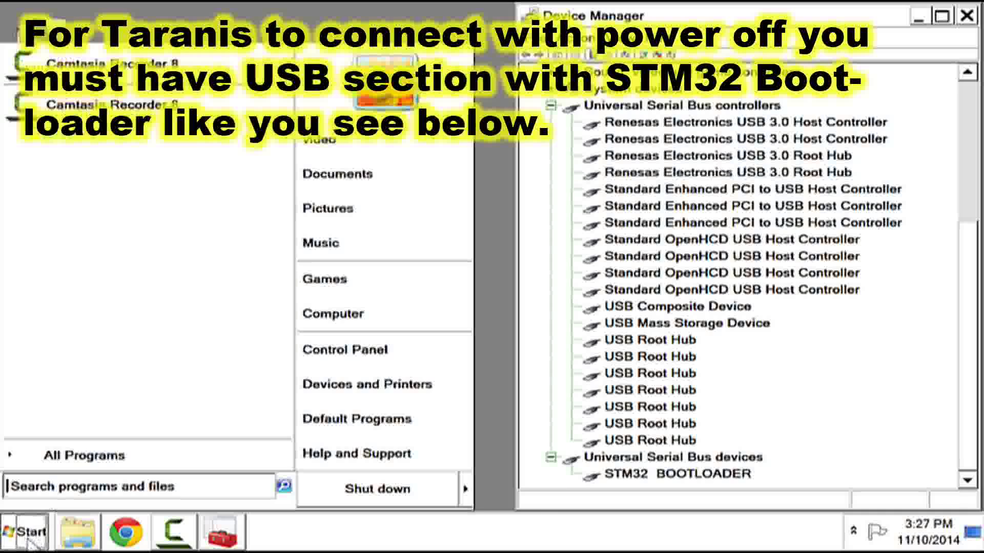
{"action": "left_click", "coordinate": [126, 457]}
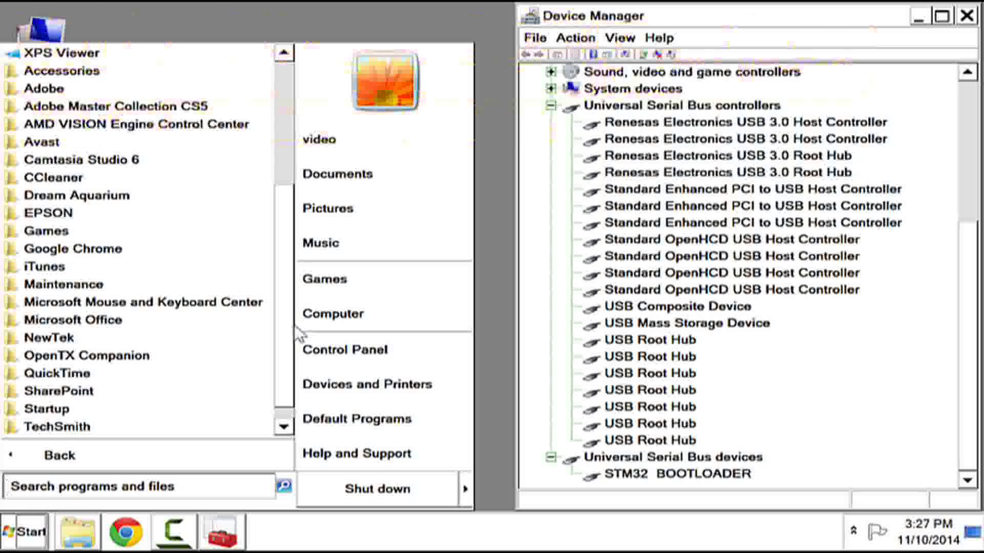
{"action": "left_click", "coordinate": [149, 357]}
{"action": "right_click", "coordinate": [84, 374]}
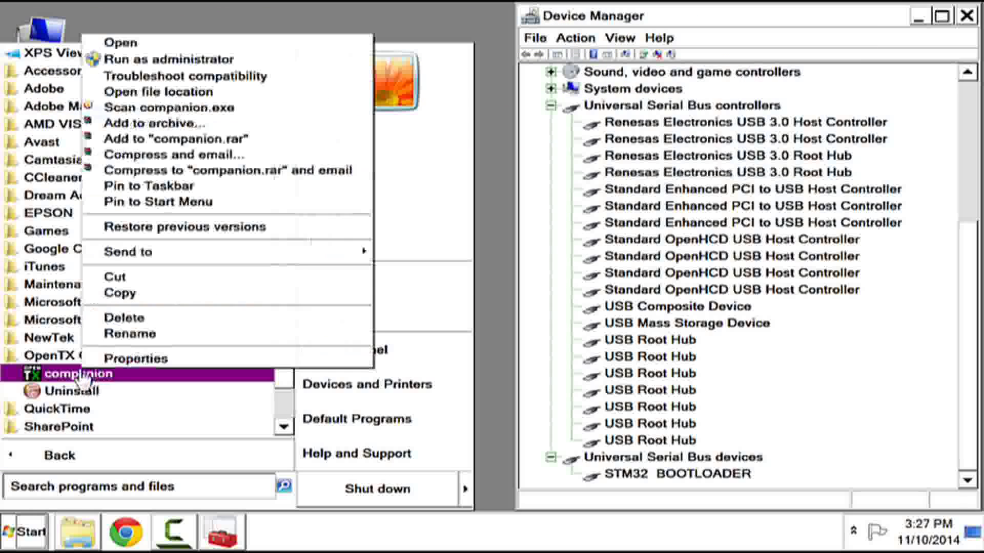
{"action": "left_click", "coordinate": [177, 185]}
{"action": "left_click", "coordinate": [403, 533]}
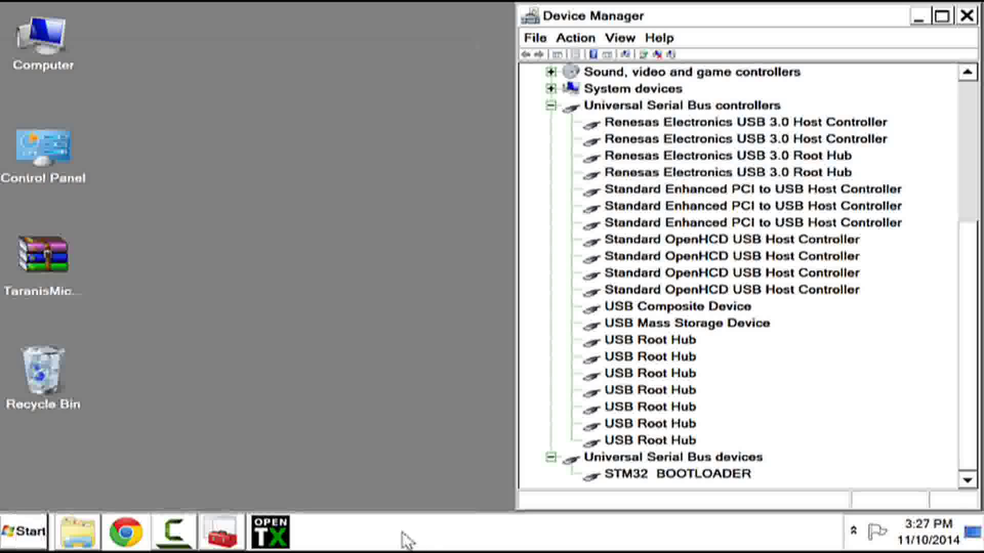
{"action": "left_click", "coordinate": [270, 533]}
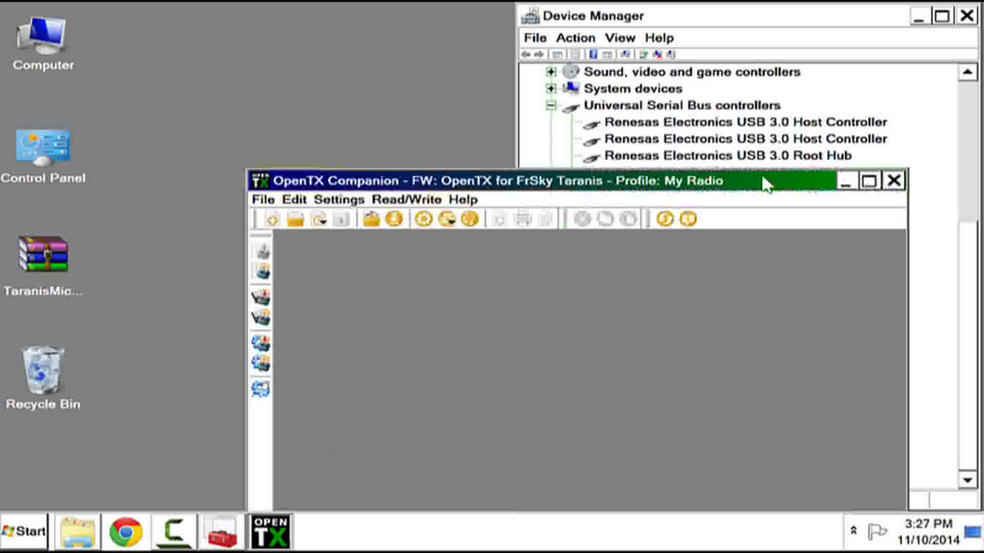
Step: Maximize Companion and enable the lua build option for the OpenTX for FrSky Taranis profile
{"action": "left_click", "coordinate": [869, 182]}
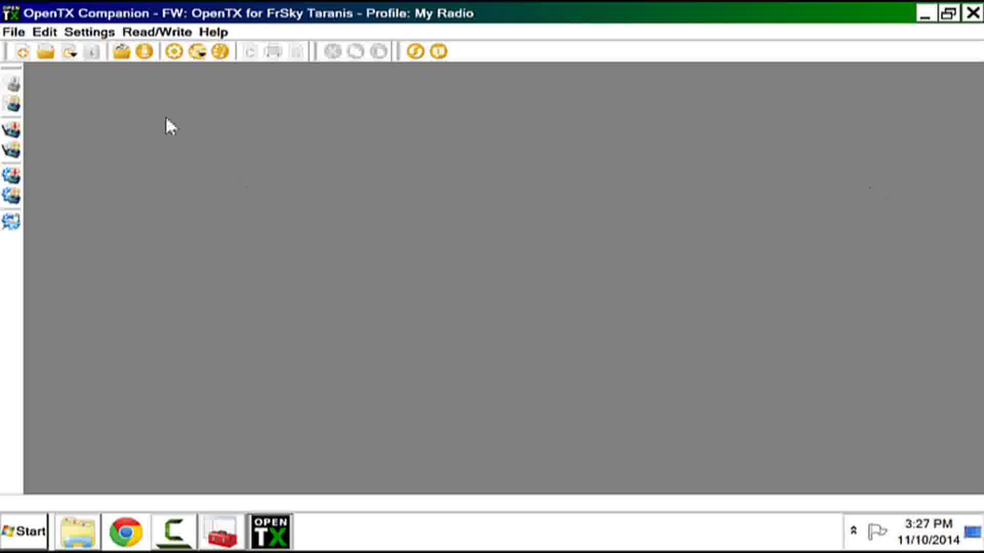
{"action": "left_click", "coordinate": [174, 53]}
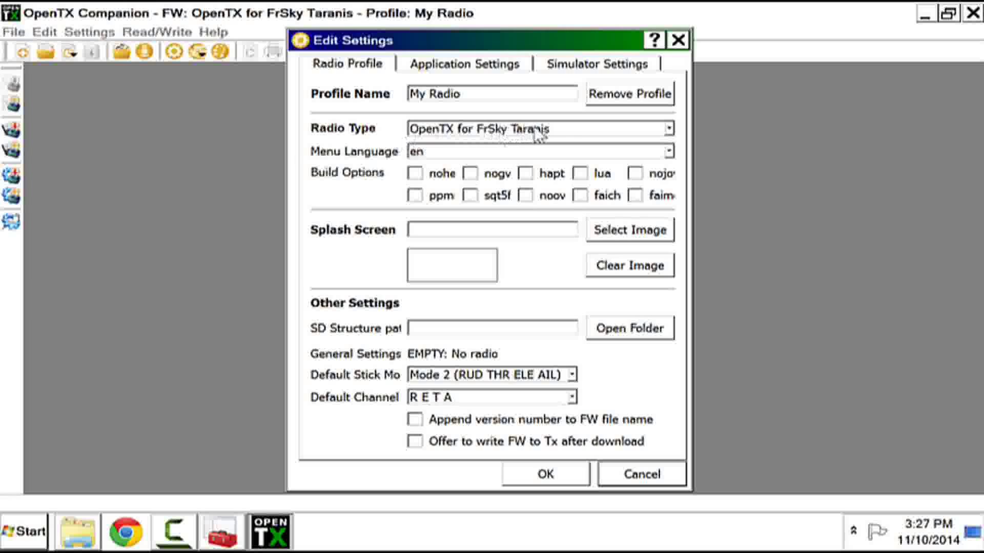
{"action": "left_click", "coordinate": [668, 128]}
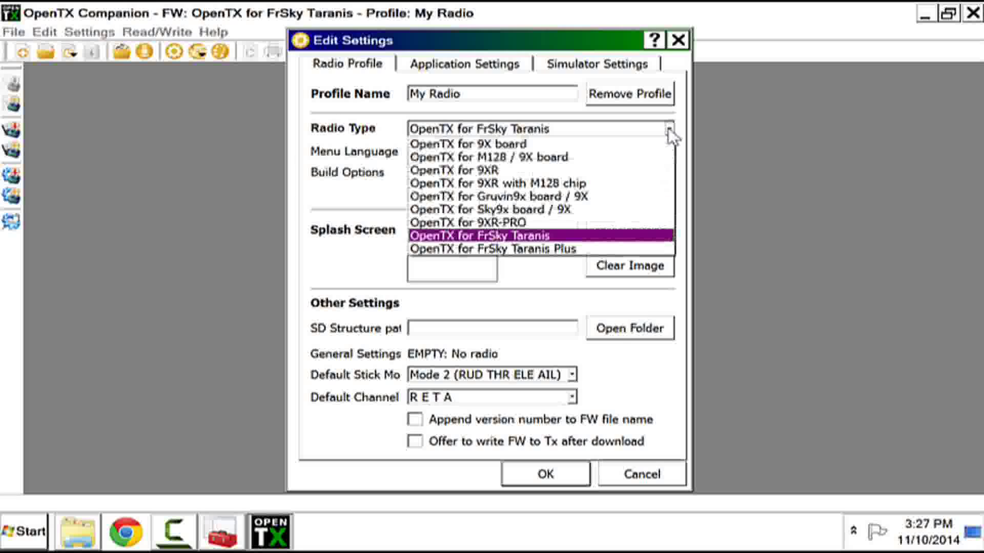
{"action": "left_click", "coordinate": [557, 237]}
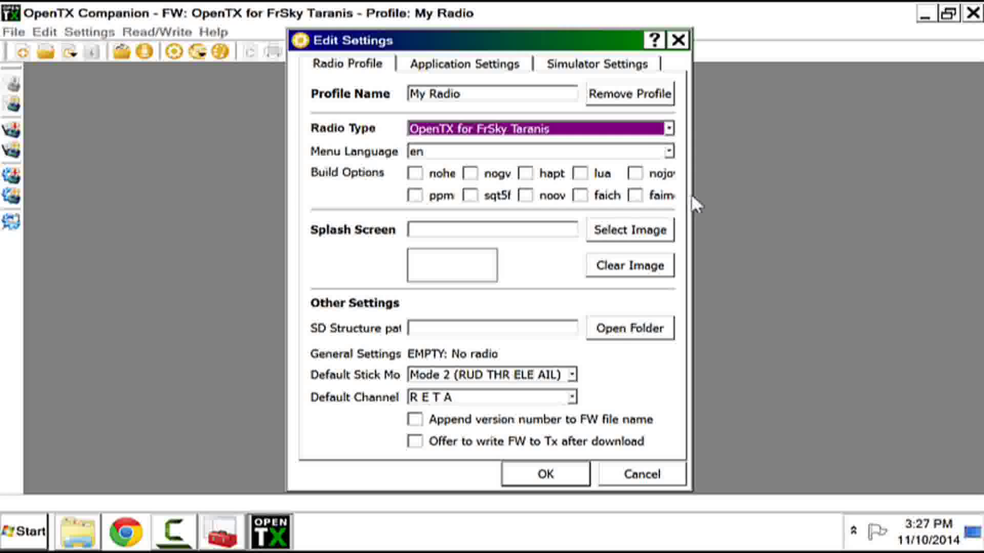
{"action": "left_click_drag", "start_coordinate": [687, 199], "coordinate": [963, 208]}
{"action": "mouse_move", "coordinate": [477, 184]}
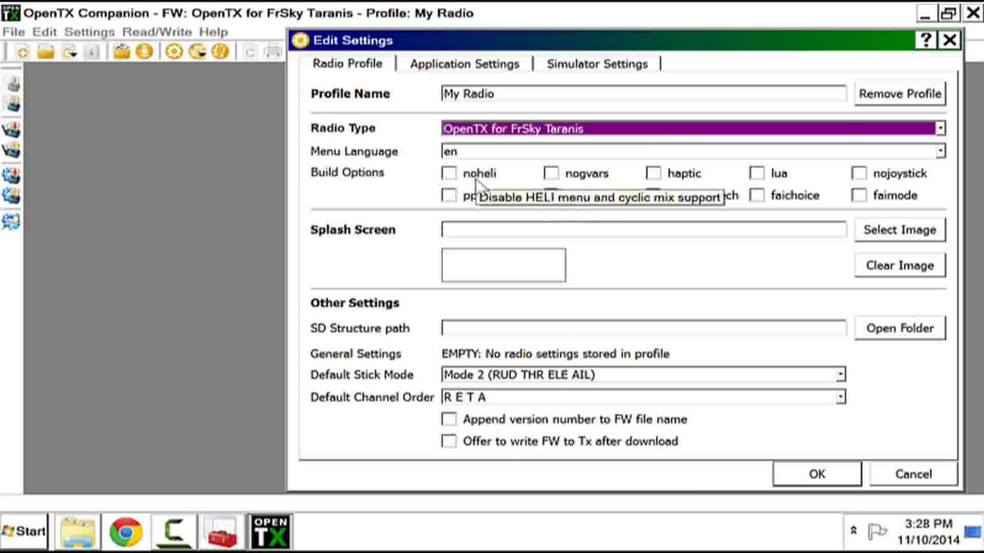
{"action": "mouse_move", "coordinate": [580, 184]}
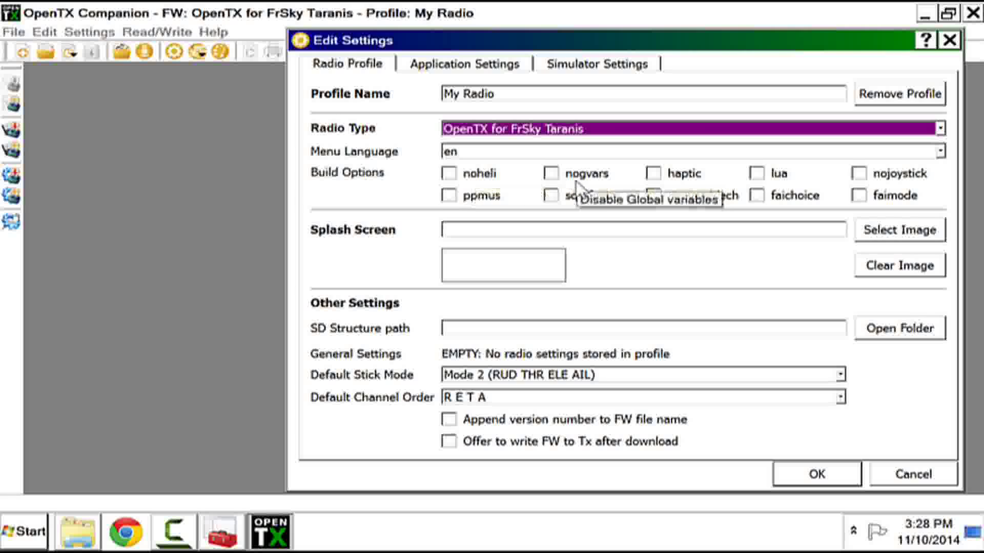
{"action": "mouse_move", "coordinate": [659, 180]}
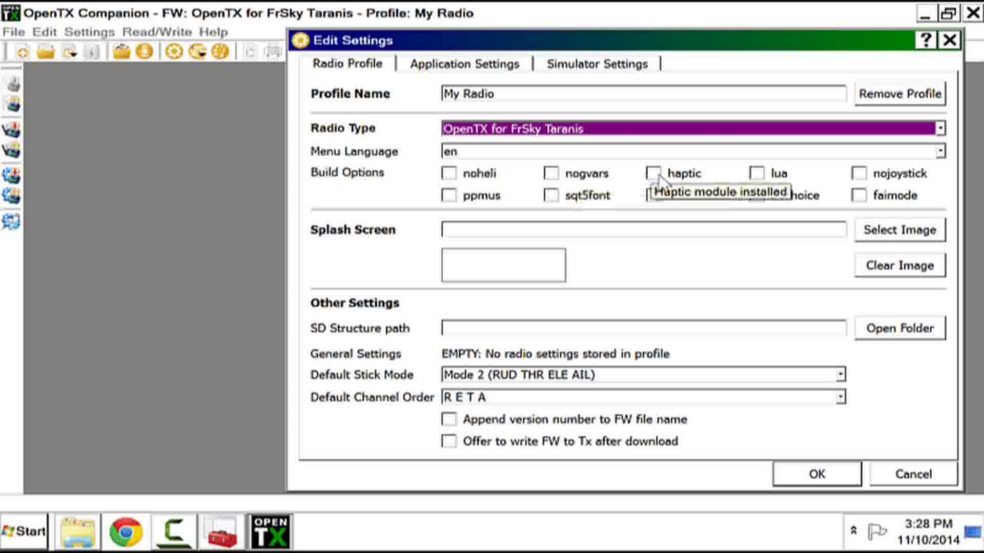
{"action": "left_click", "coordinate": [756, 174]}
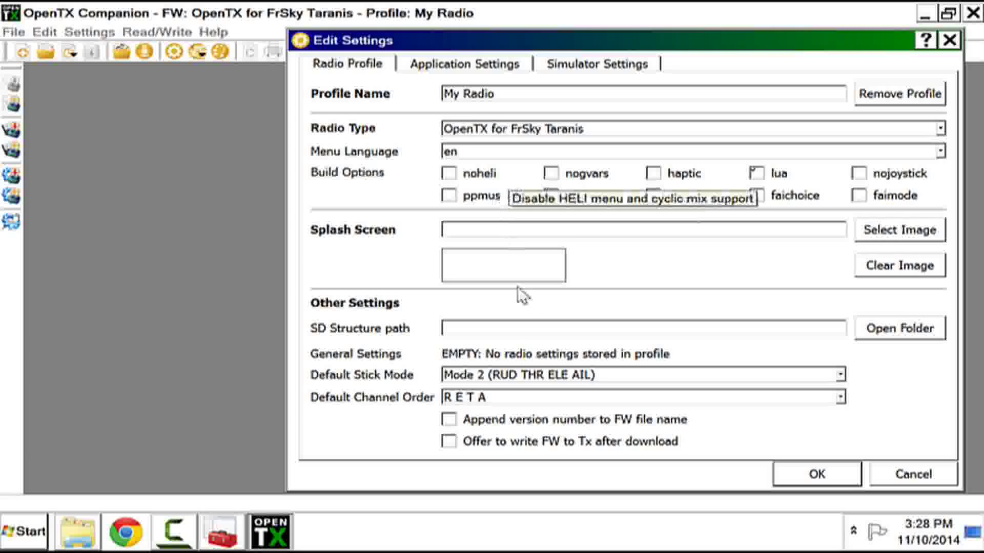
Step: Turn on offering a firmware write after download and appending version numbers to file names, then save
{"action": "left_click", "coordinate": [450, 442]}
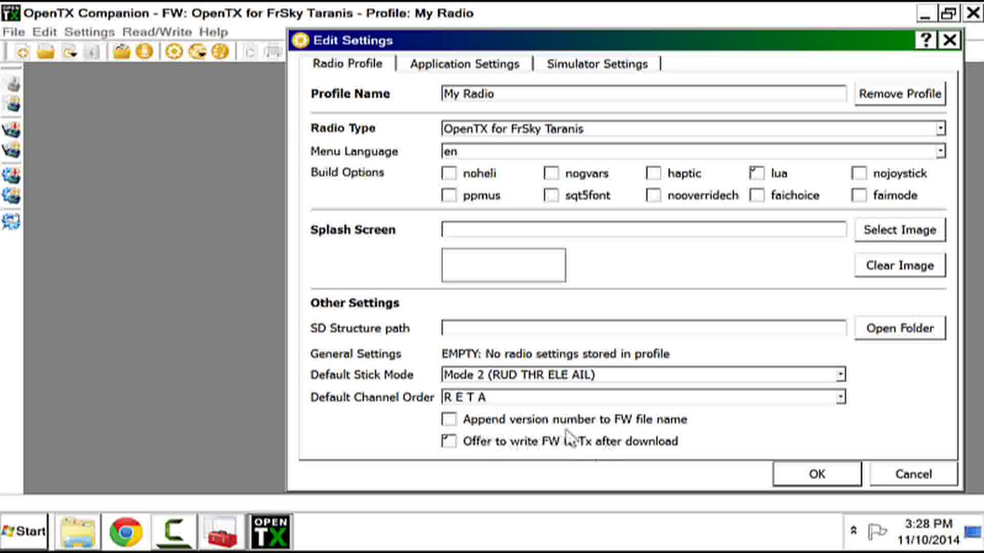
{"action": "left_click", "coordinate": [450, 421]}
{"action": "left_click", "coordinate": [813, 473]}
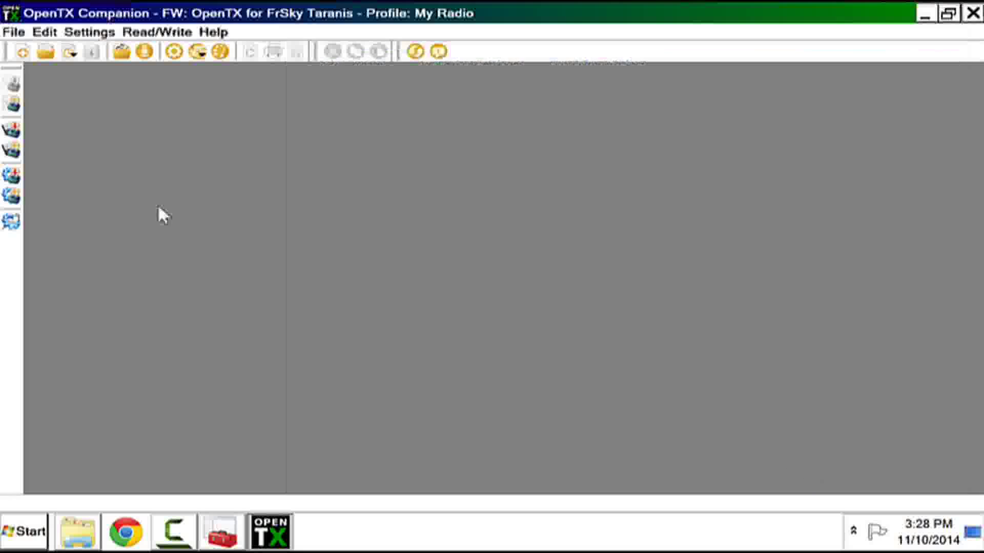
Step: Download firmware opentx-taranis-lua-en-2.0.12 through the Downloads window, saving the file on the Desktop
{"action": "left_click", "coordinate": [143, 52]}
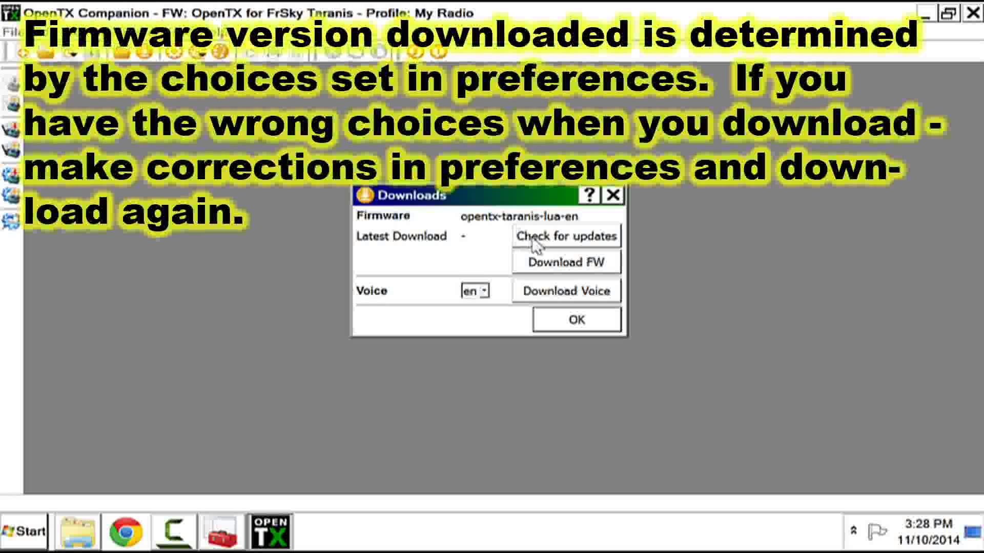
{"action": "left_click", "coordinate": [568, 264]}
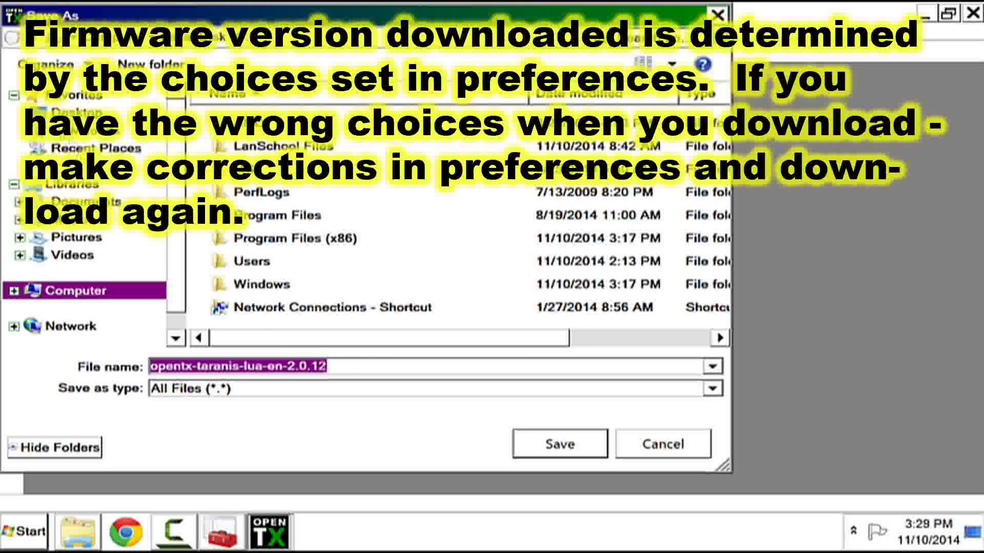
{"action": "left_click", "coordinate": [76, 112]}
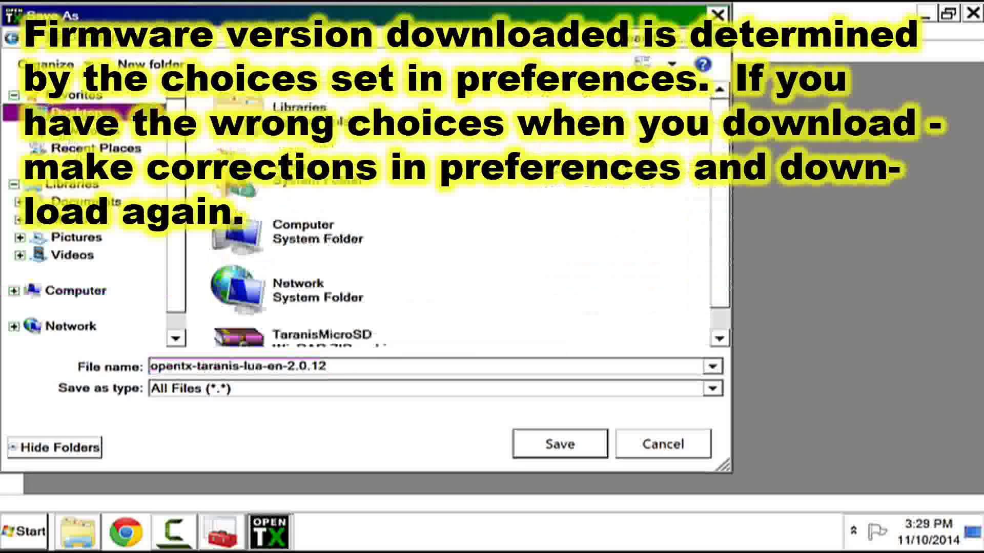
{"action": "left_click", "coordinate": [561, 444]}
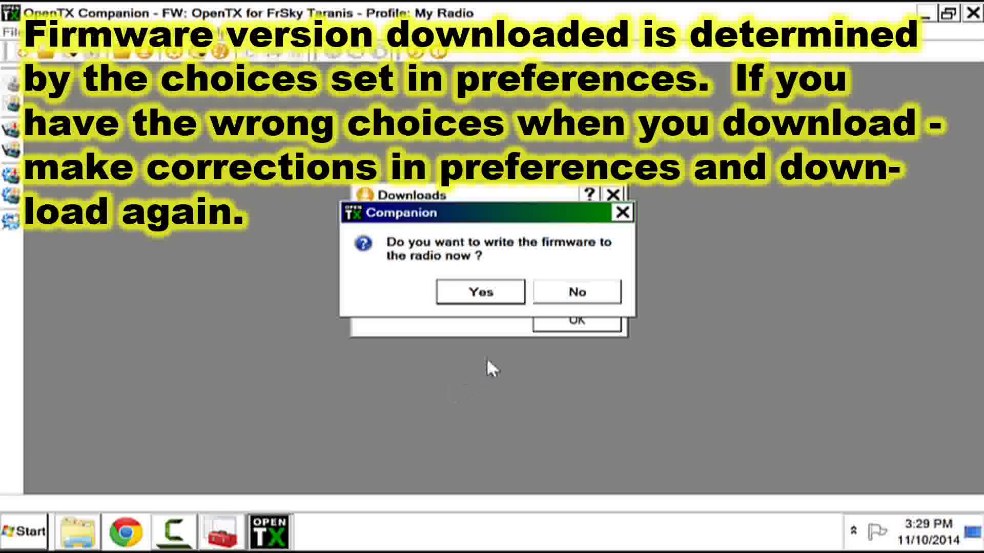
Step: Write firmware 2.0.12 to the Taranis with Write to TX, then close the Downloads window
{"action": "left_click", "coordinate": [476, 297]}
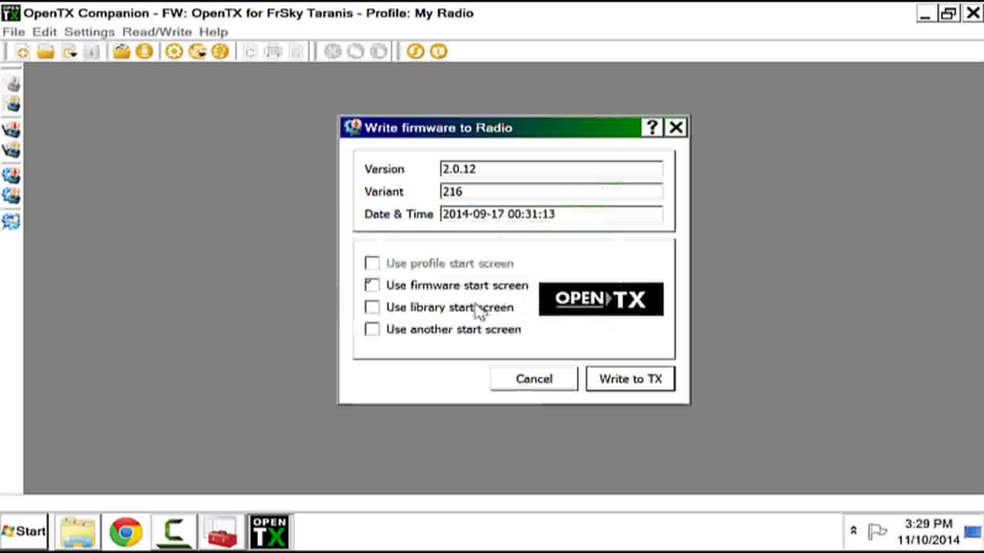
{"action": "left_click", "coordinate": [630, 381]}
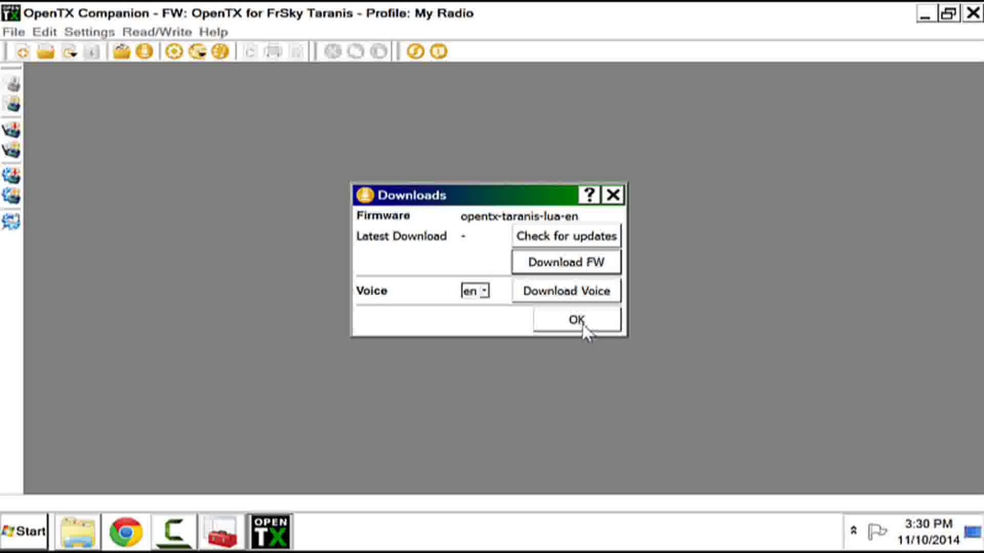
{"action": "left_click", "coordinate": [583, 323]}
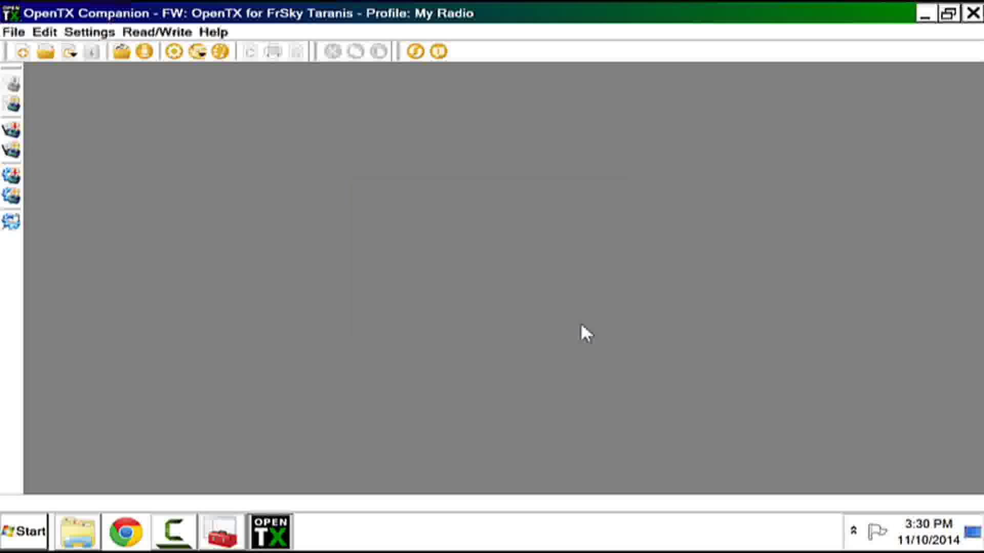
{"action": "left_click", "coordinate": [16, 107]}
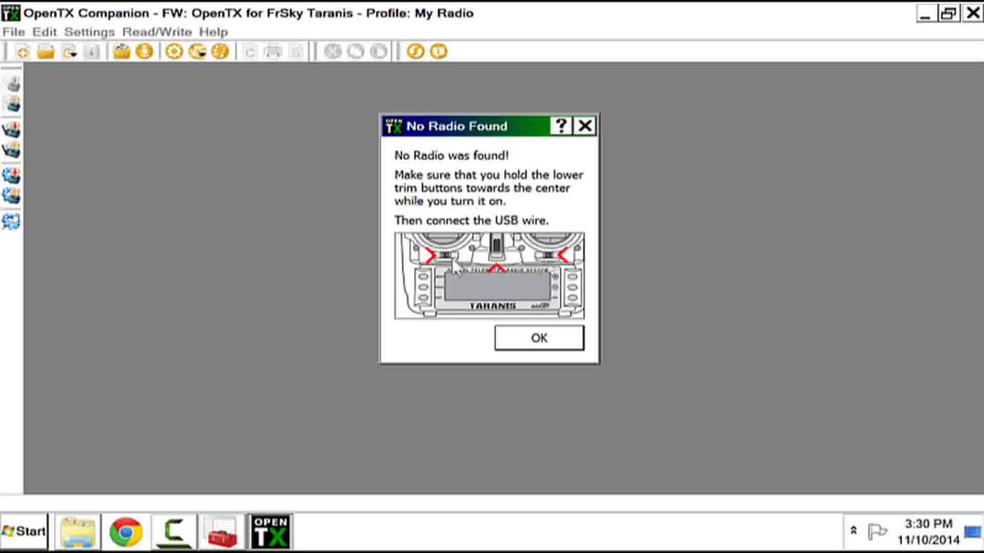
{"action": "left_click", "coordinate": [528, 340]}
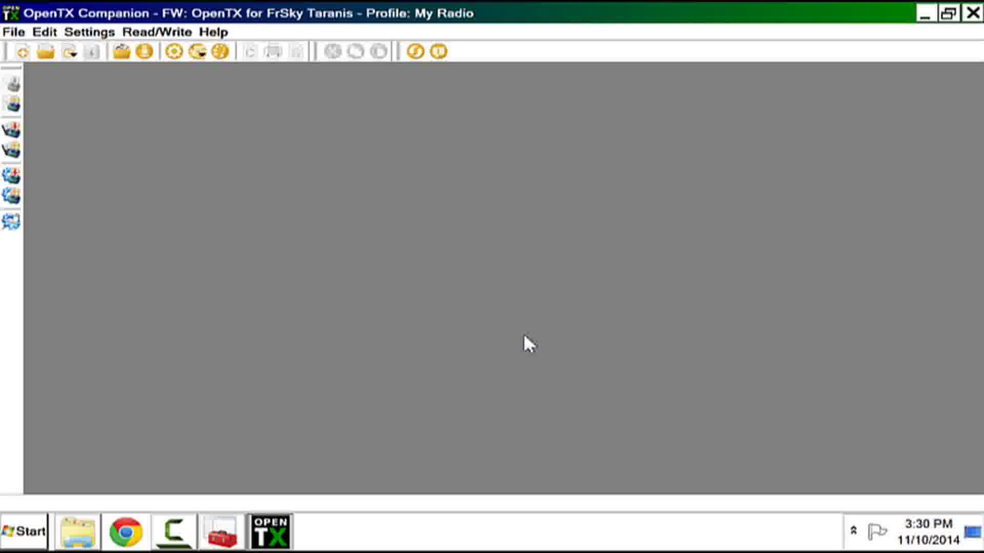
Step: Eject the STM32 BOOTLOADER device from the tray's Safely Remove Hardware list
{"action": "left_click", "coordinate": [853, 531]}
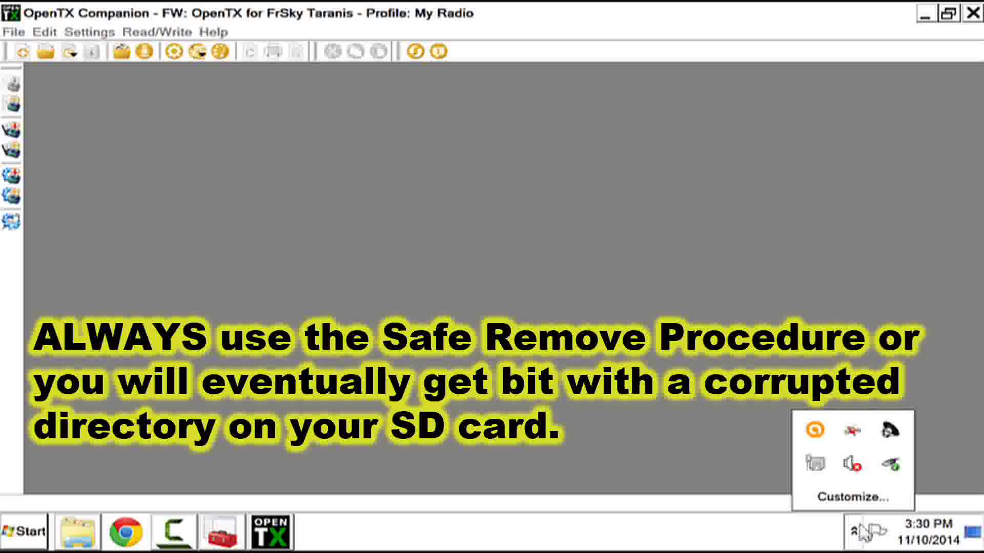
{"action": "left_click", "coordinate": [895, 468]}
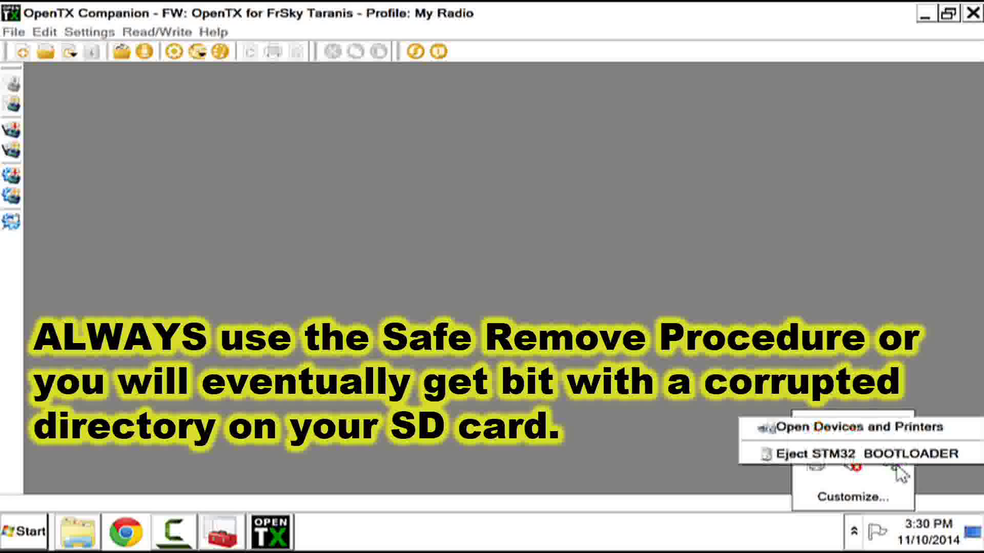
{"action": "left_click", "coordinate": [848, 456]}
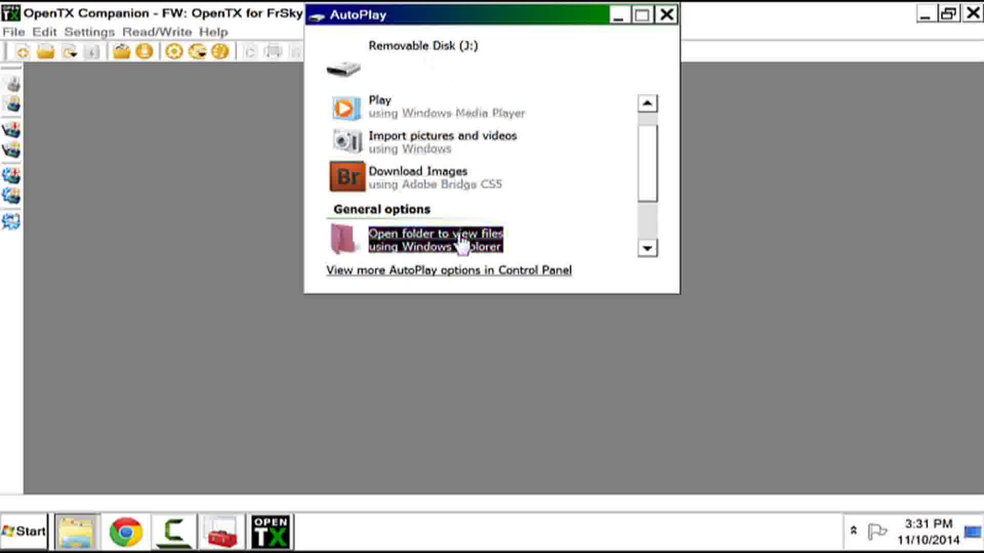
Step: View Removable Disk (J:) files, dismiss AutoPlay, minimize Companion and move the drive window left
{"action": "left_click", "coordinate": [415, 241]}
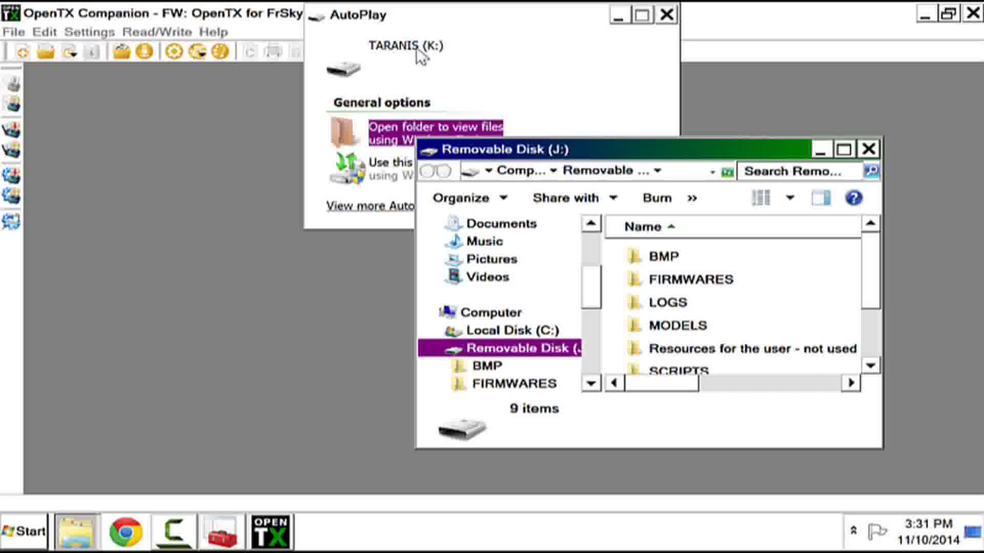
{"action": "left_click", "coordinate": [667, 15]}
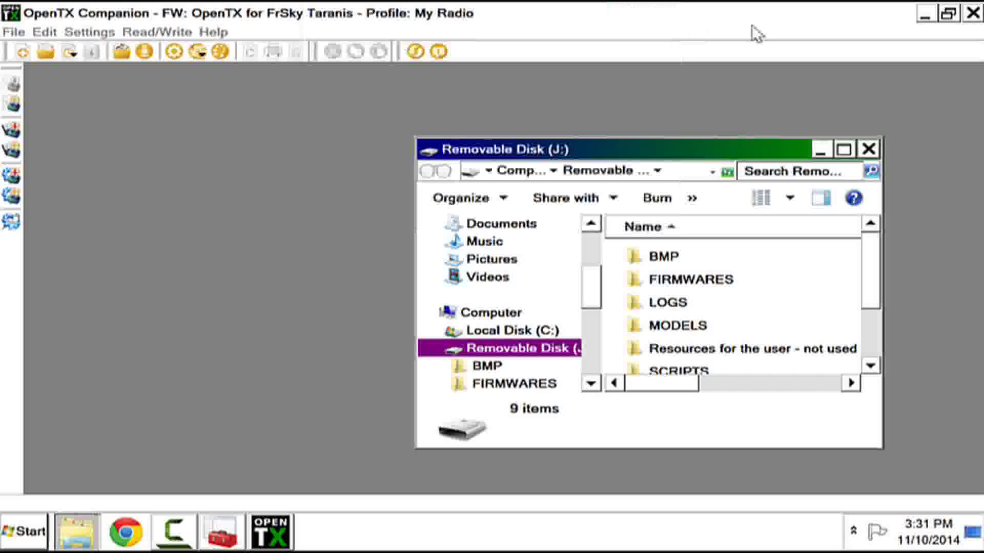
{"action": "left_click", "coordinate": [924, 16]}
{"action": "left_click_drag", "start_coordinate": [662, 157], "coordinate": [595, 160]}
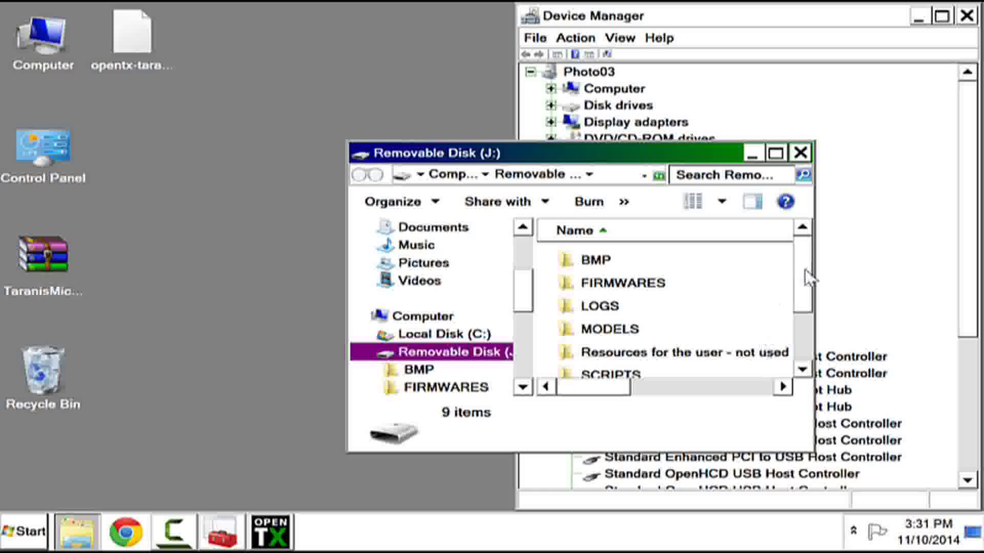
Step: Copy opentx-taranis-lua-en-2.0.12.bin from the desktop into J:\FIRMWARES, then return to the drive root
{"action": "scroll", "coordinate": [805, 280], "scroll_direction": "down", "scroll_amount": 1}
{"action": "scroll", "coordinate": [806, 280], "scroll_direction": "up", "scroll_amount": 1}
{"action": "left_click", "coordinate": [133, 44]}
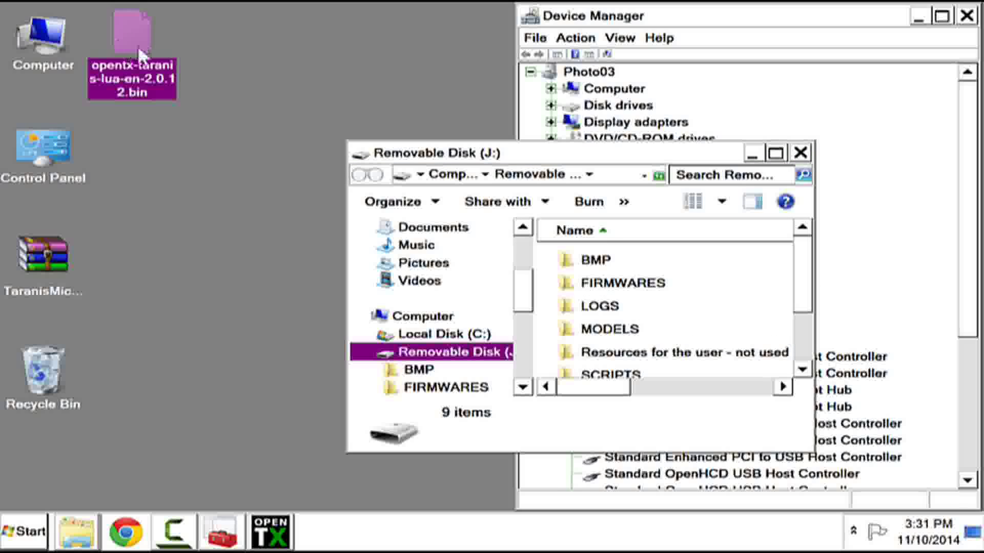
{"action": "double_click", "coordinate": [622, 286]}
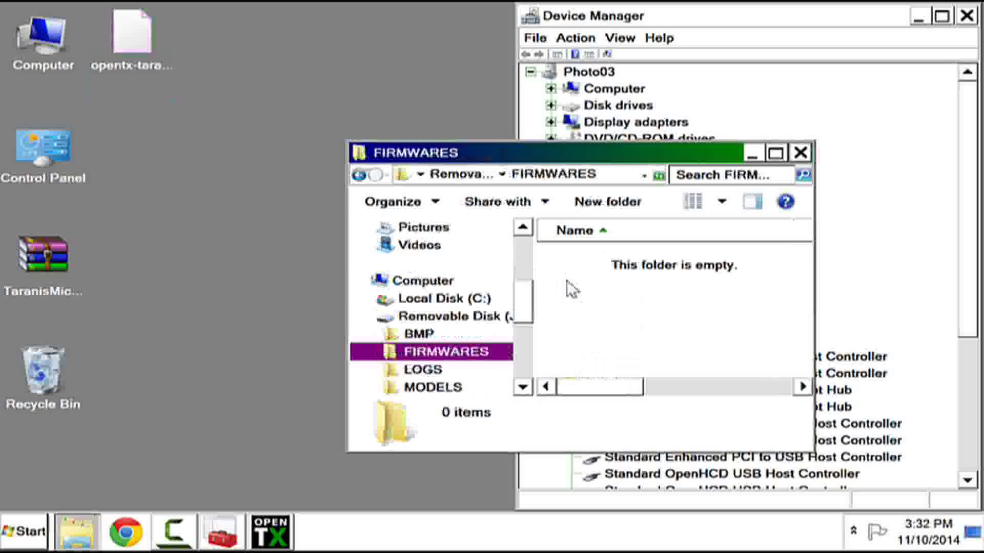
{"action": "left_click", "coordinate": [137, 44]}
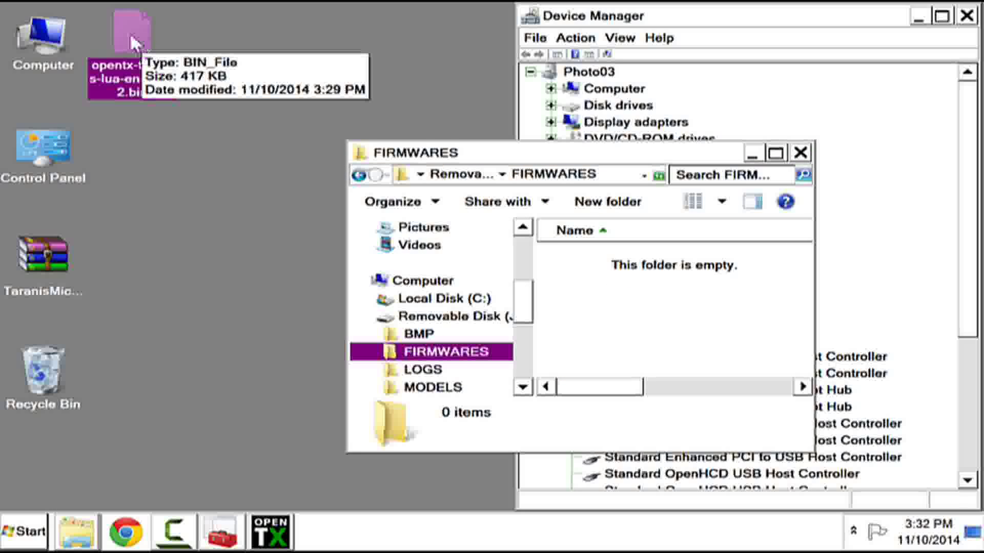
{"action": "left_click_drag", "start_coordinate": [131, 33], "coordinate": [597, 272]}
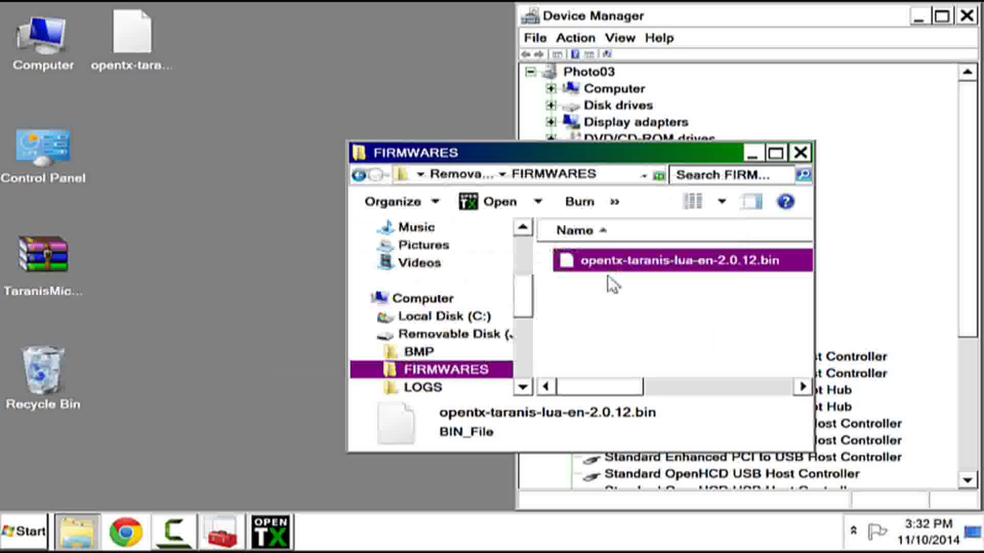
{"action": "left_click", "coordinate": [358, 176]}
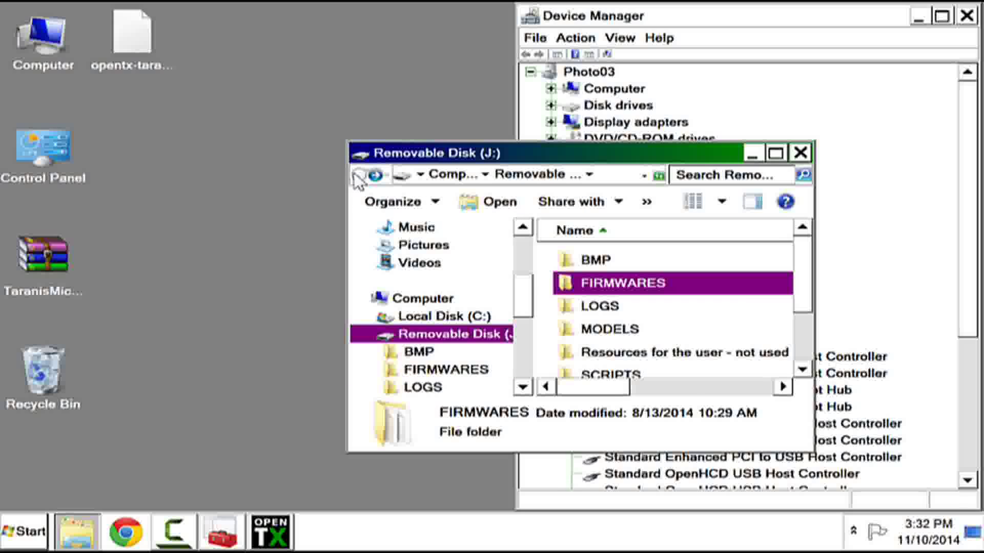
Step: Close the drive window and Device Manager, then eject the FrSky Taranis Bootloader drives
{"action": "left_click", "coordinate": [800, 155]}
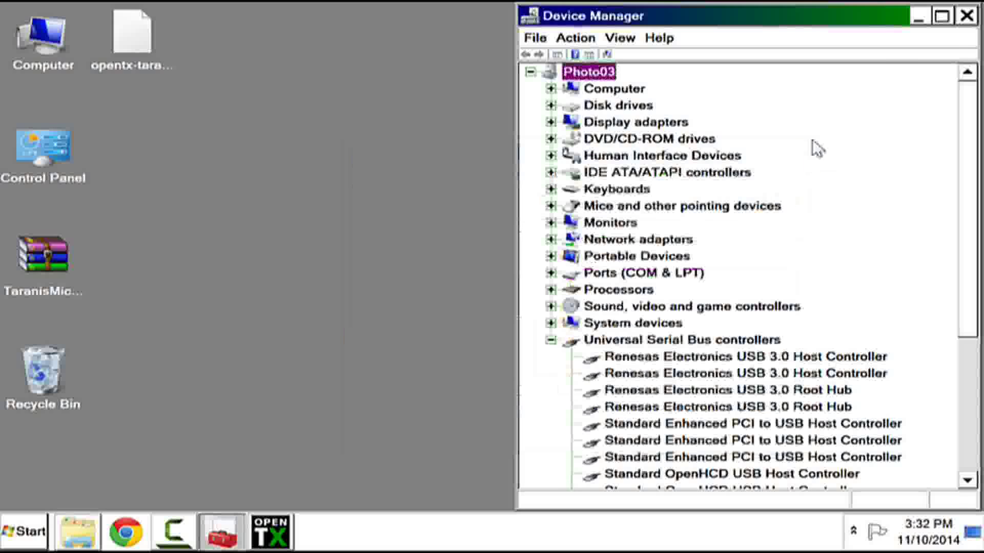
{"action": "left_click", "coordinate": [965, 16]}
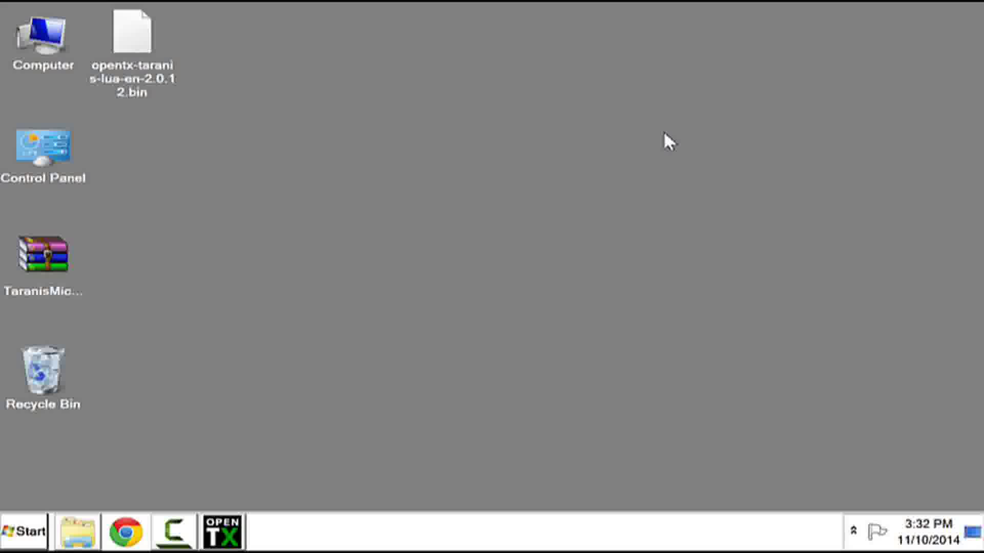
{"action": "left_click", "coordinate": [853, 531]}
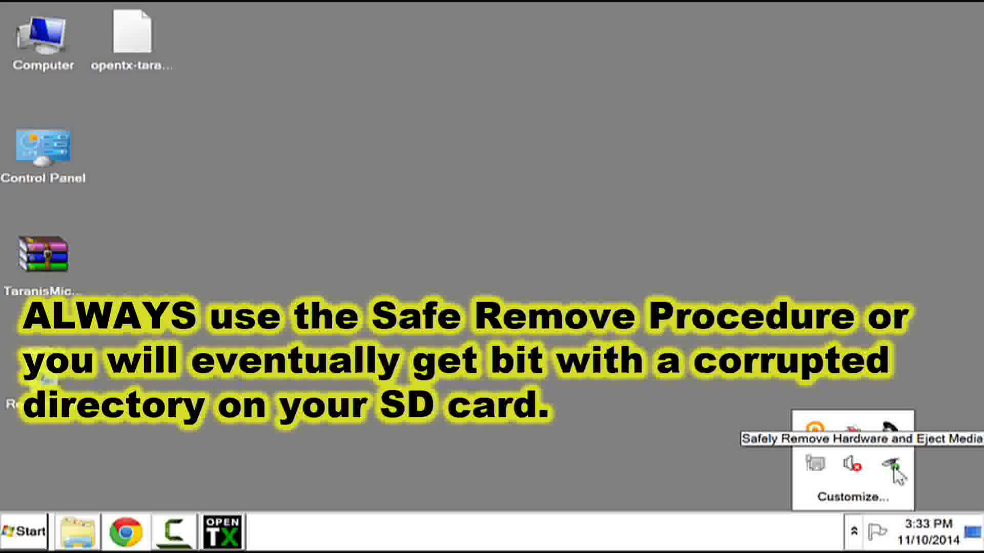
{"action": "left_click", "coordinate": [893, 467]}
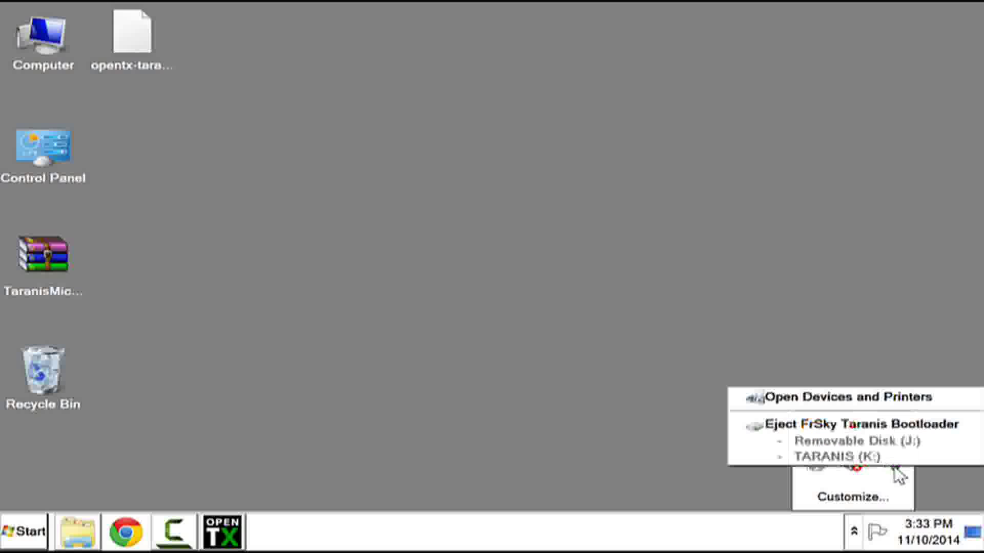
{"action": "left_click", "coordinate": [918, 425]}
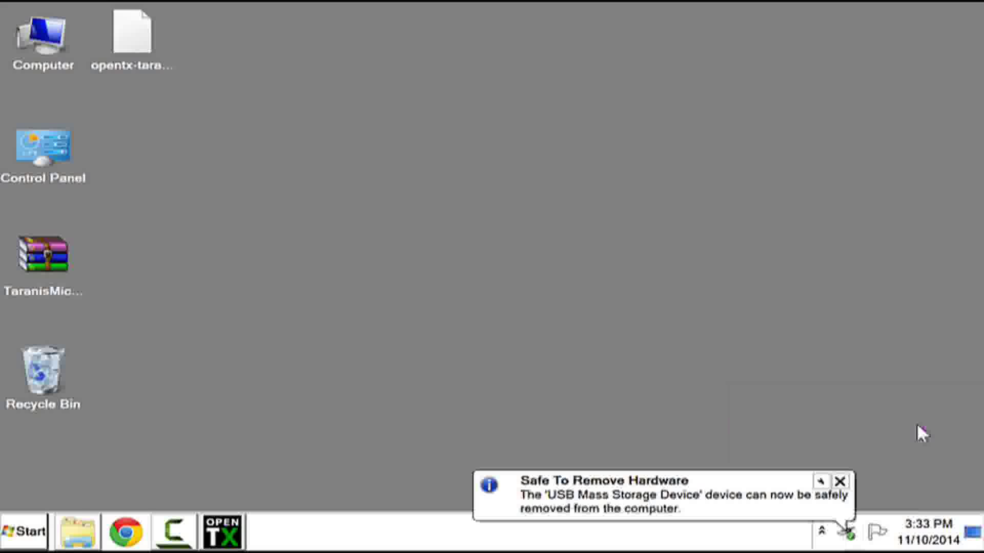